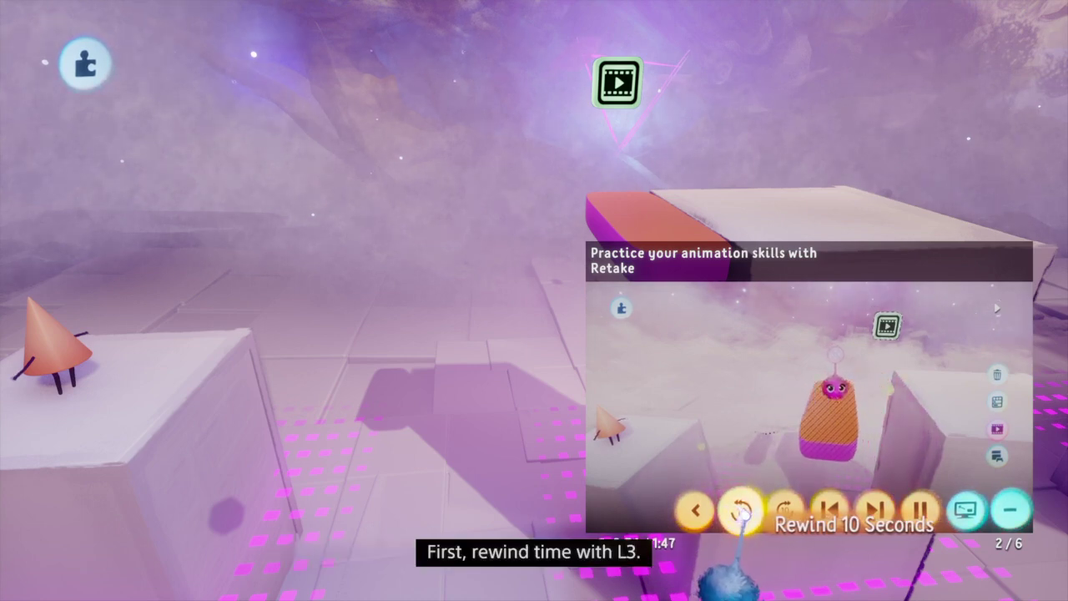
Step: Open the Action Recorder's animation for editing and record a retake moving the floating ledge from the upper platform down to Connie
{"action": "left_click", "coordinate": [739, 511]}
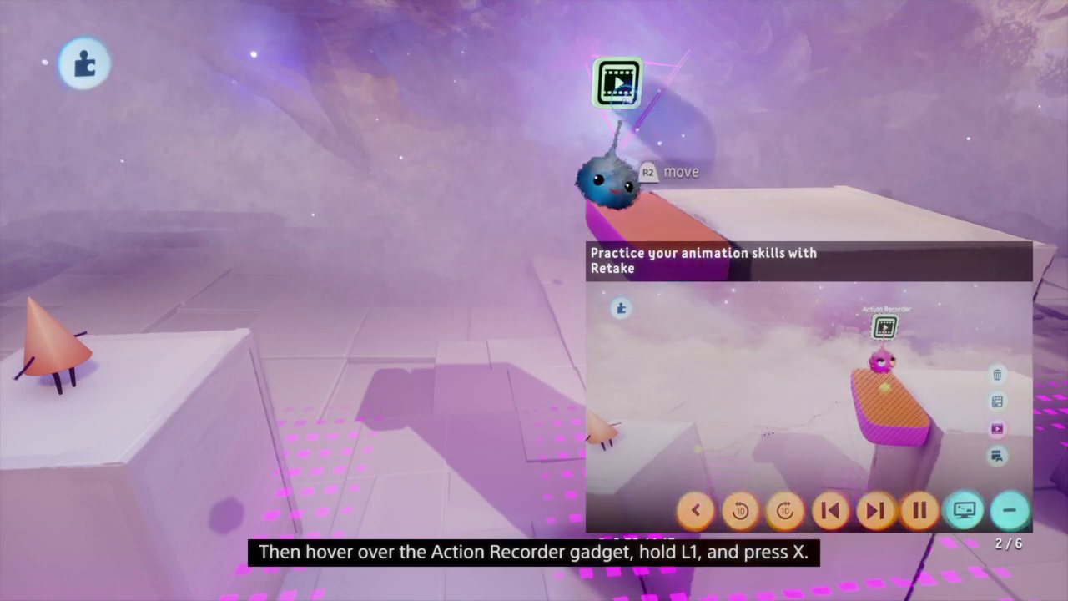
{"action": "mouse_move", "coordinate": [603, 174]}
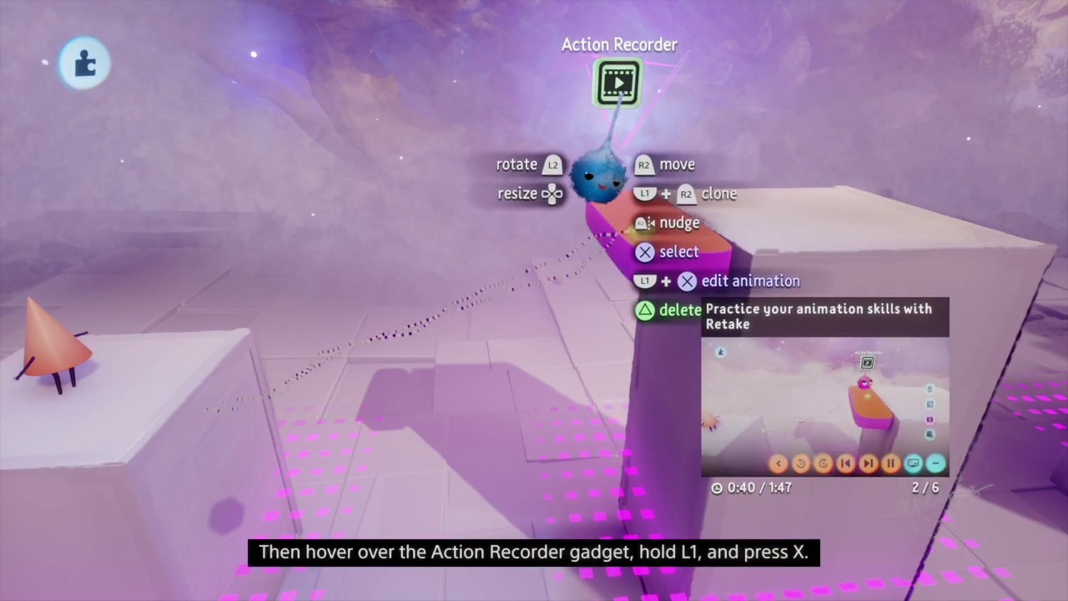
{"action": "left_click", "coordinate": [596, 171]}
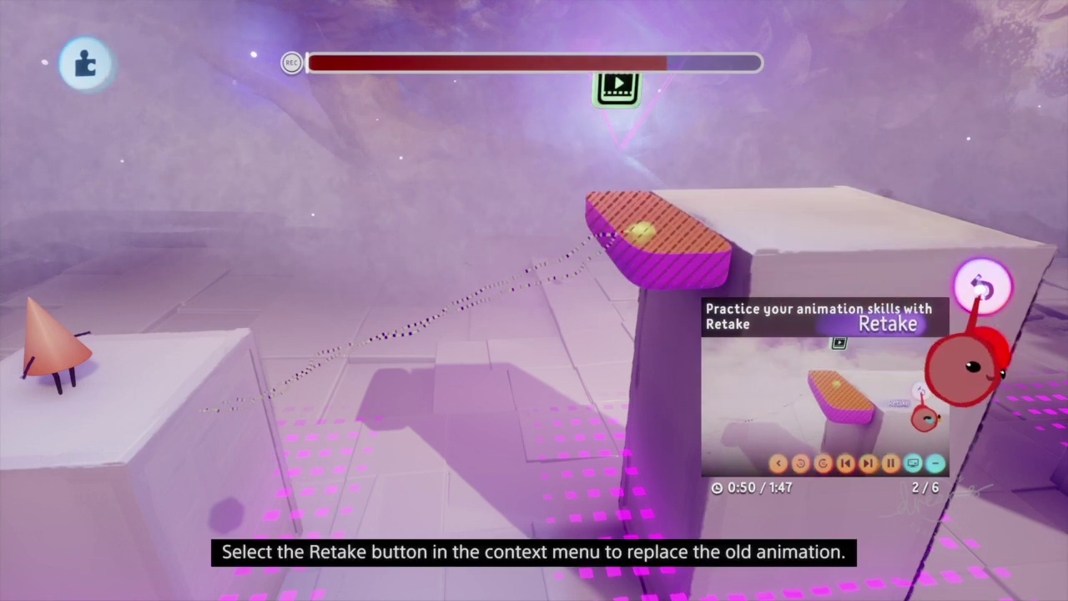
{"action": "left_click", "coordinate": [983, 288]}
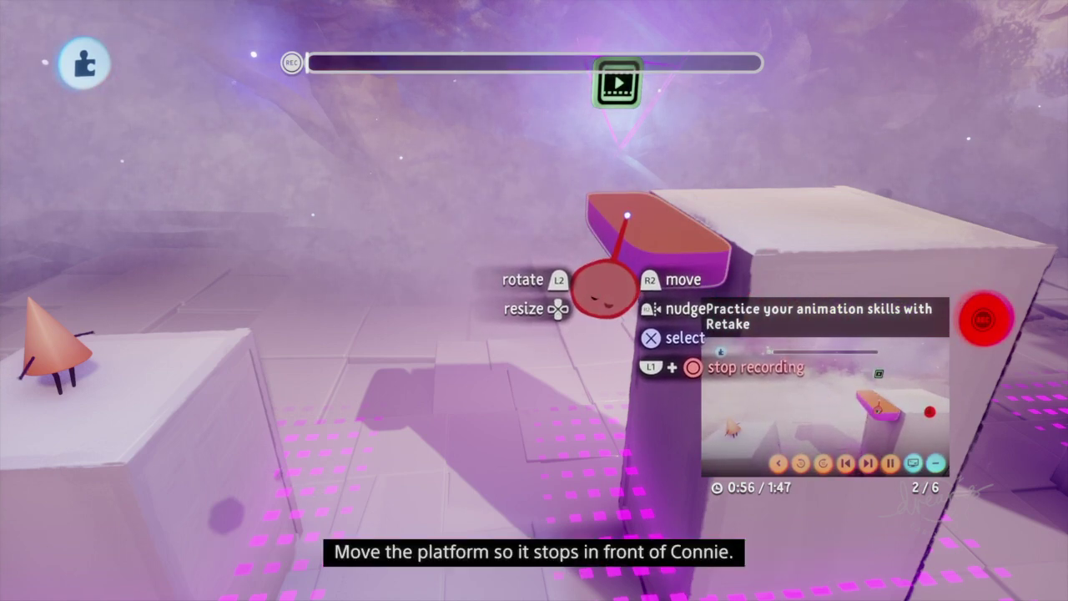
{"action": "mouse_move", "coordinate": [630, 214]}
{"action": "left_mouse_down"}
{"action": "mouse_move", "coordinate": [469, 309]}
{"action": "mouse_move", "coordinate": [227, 384]}
{"action": "left_mouse_up"}
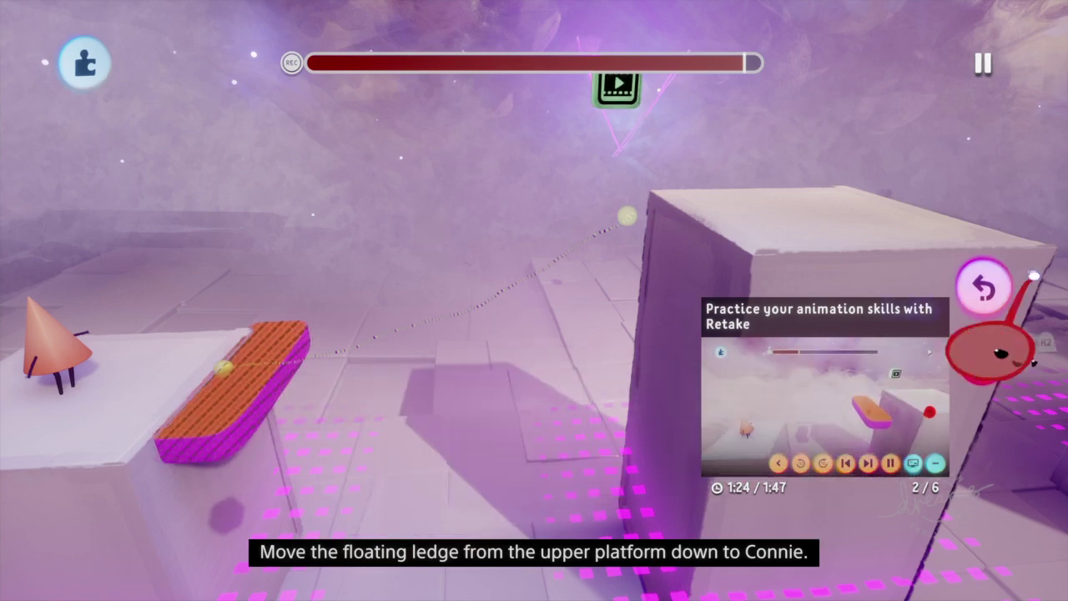
Step: Record another retake of the ledge travelling from the tall block down to Connie's platform, and end the recording
{"action": "left_click", "coordinate": [995, 293]}
{"action": "mouse_move", "coordinate": [638, 257]}
{"action": "left_mouse_down"}
{"action": "mouse_move", "coordinate": [443, 352]}
{"action": "mouse_move", "coordinate": [185, 436]}
{"action": "mouse_move", "coordinate": [166, 433]}
{"action": "left_mouse_up"}
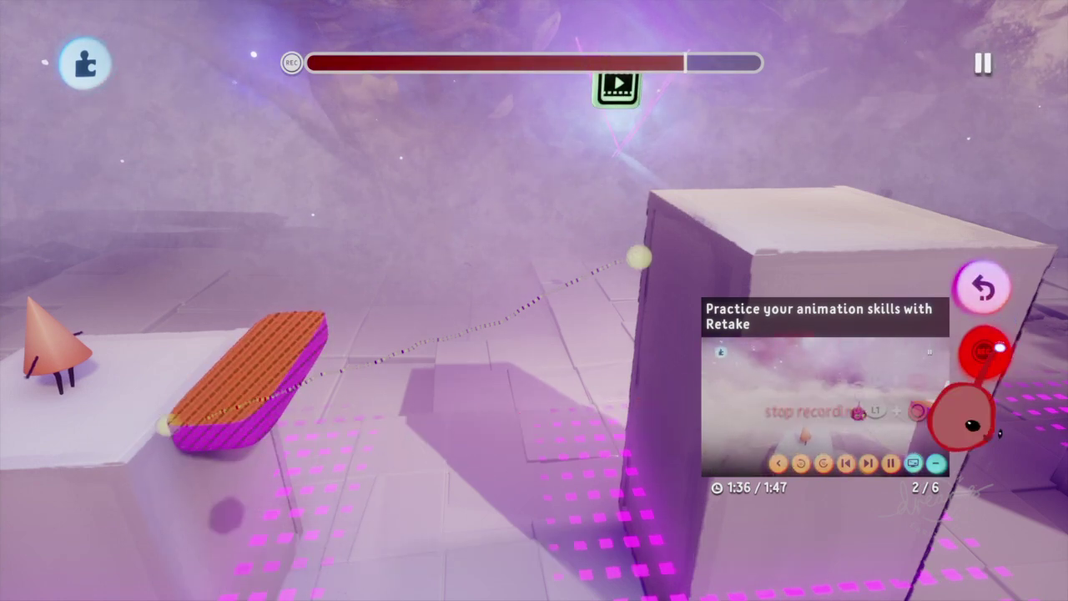
{"action": "left_click", "coordinate": [980, 351]}
{"action": "left_click", "coordinate": [973, 352]}
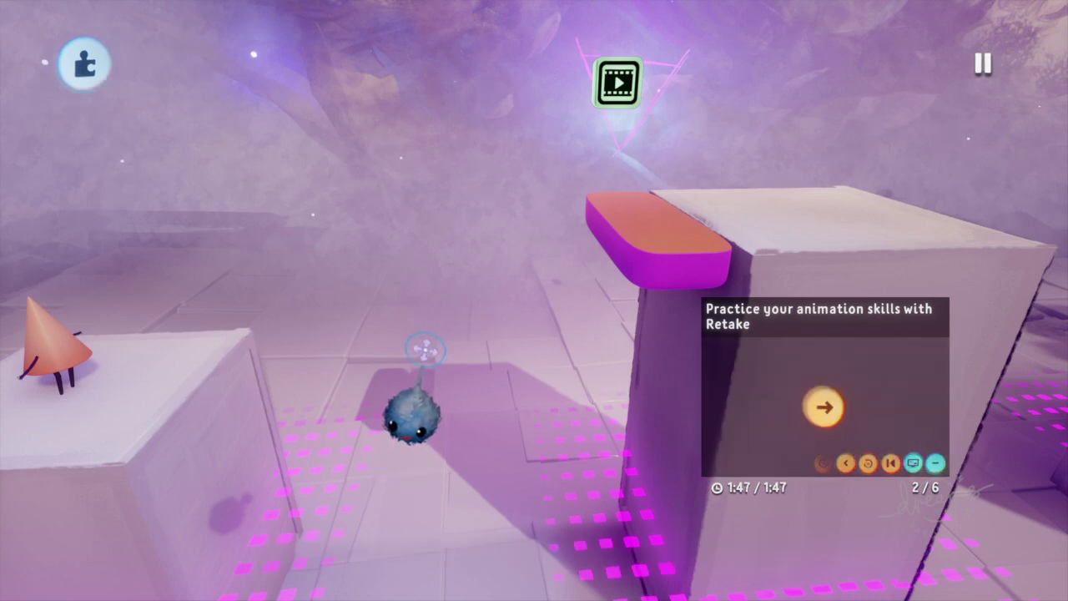
Step: Play the scene to preview the ledge animation and advance the tutorial to the Action Recorder tweaking lesson
{"action": "key", "text": "space"}
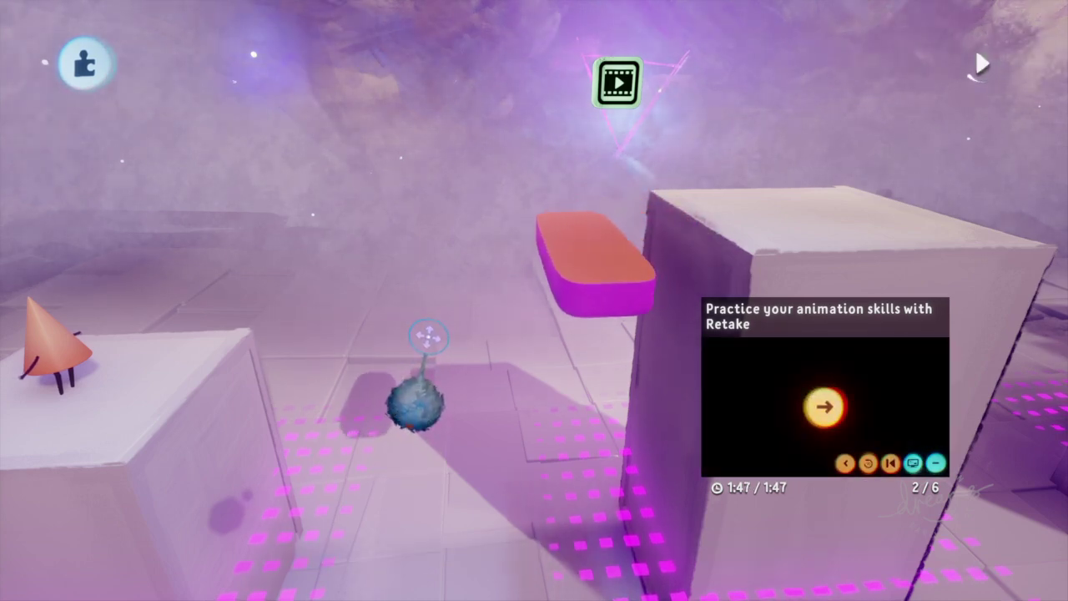
{"action": "left_click_drag", "start_coordinate": [414, 393], "coordinate": [438, 263]}
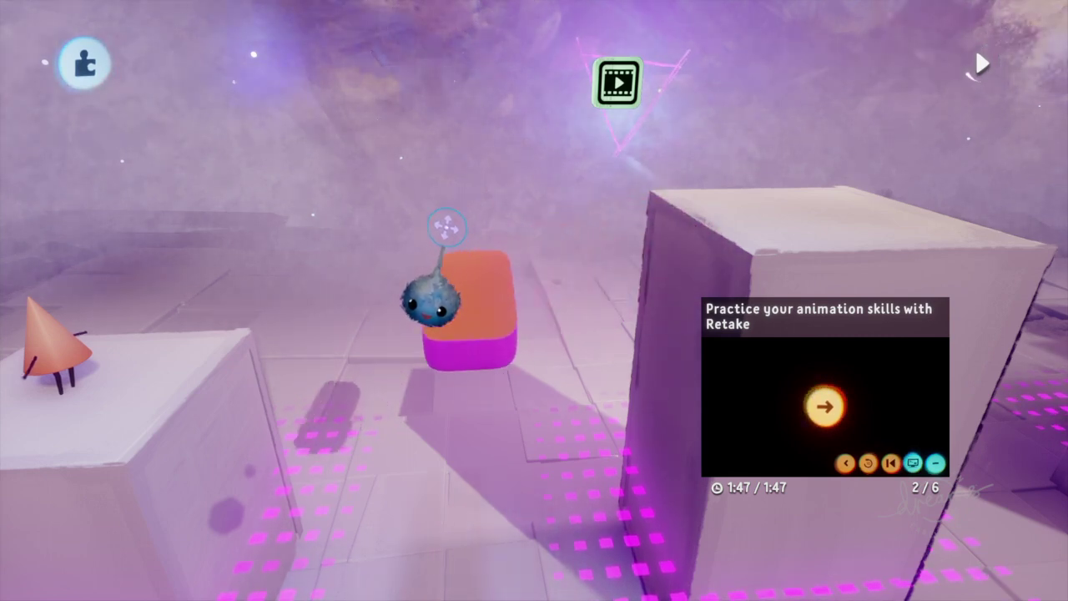
{"action": "left_click", "coordinate": [824, 406]}
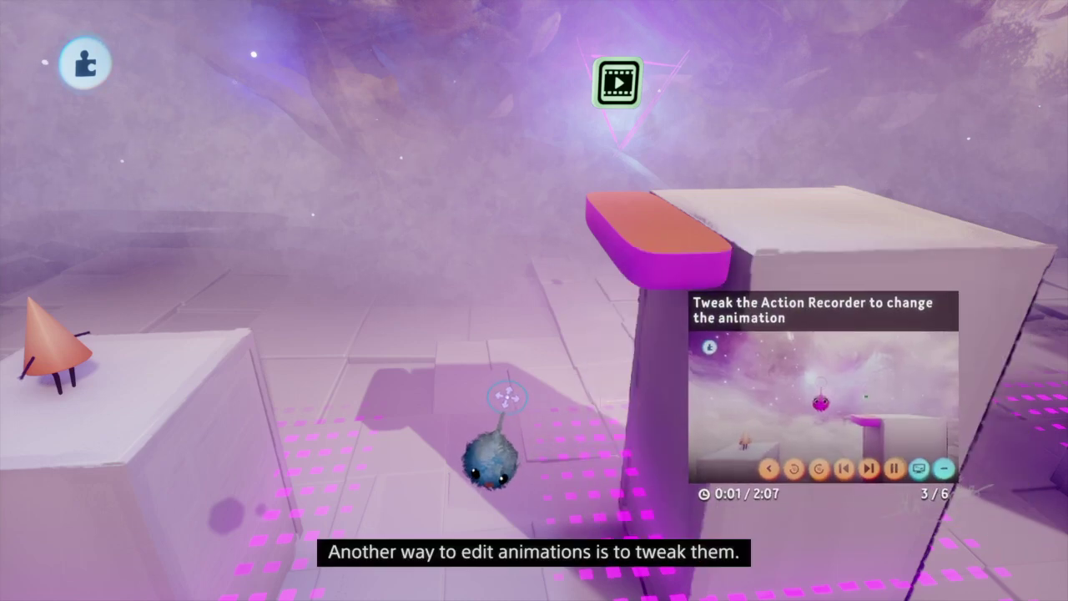
{"action": "mouse_move", "coordinate": [734, 382]}
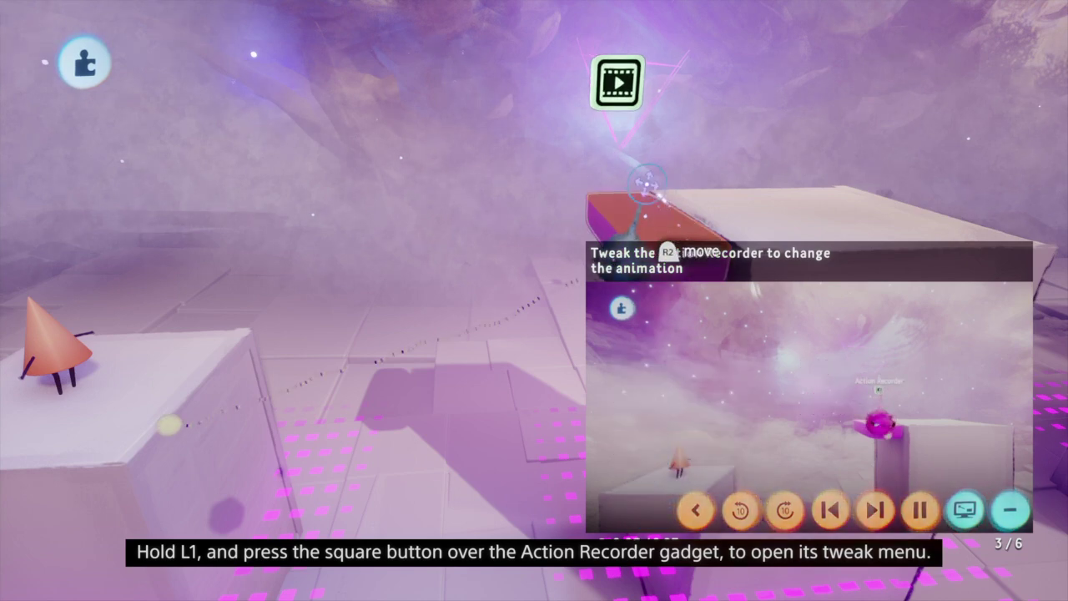
{"action": "left_click", "coordinate": [615, 86]}
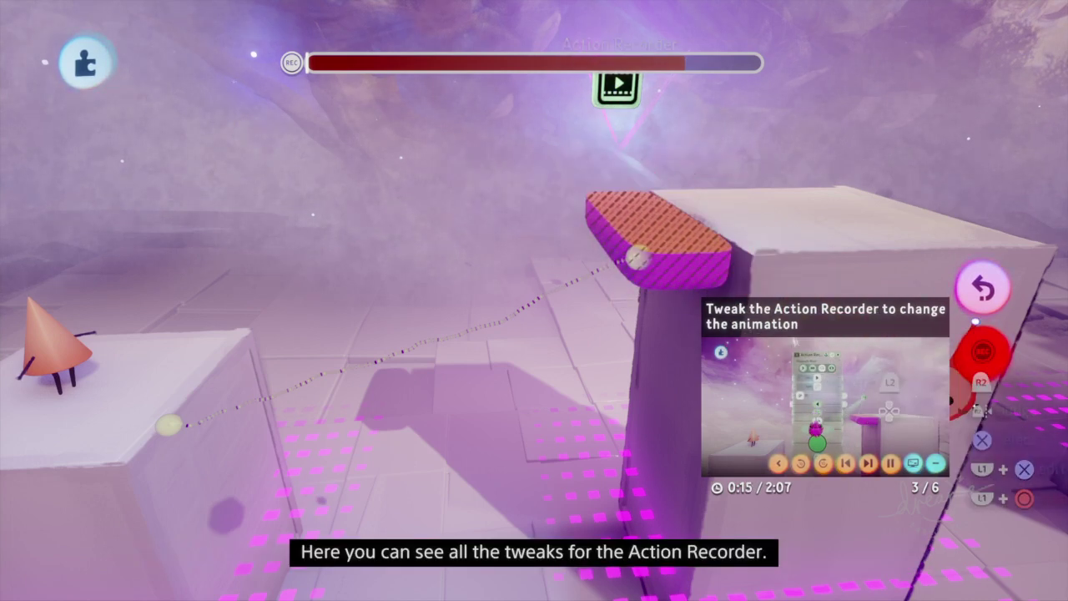
{"action": "left_click", "coordinate": [980, 353]}
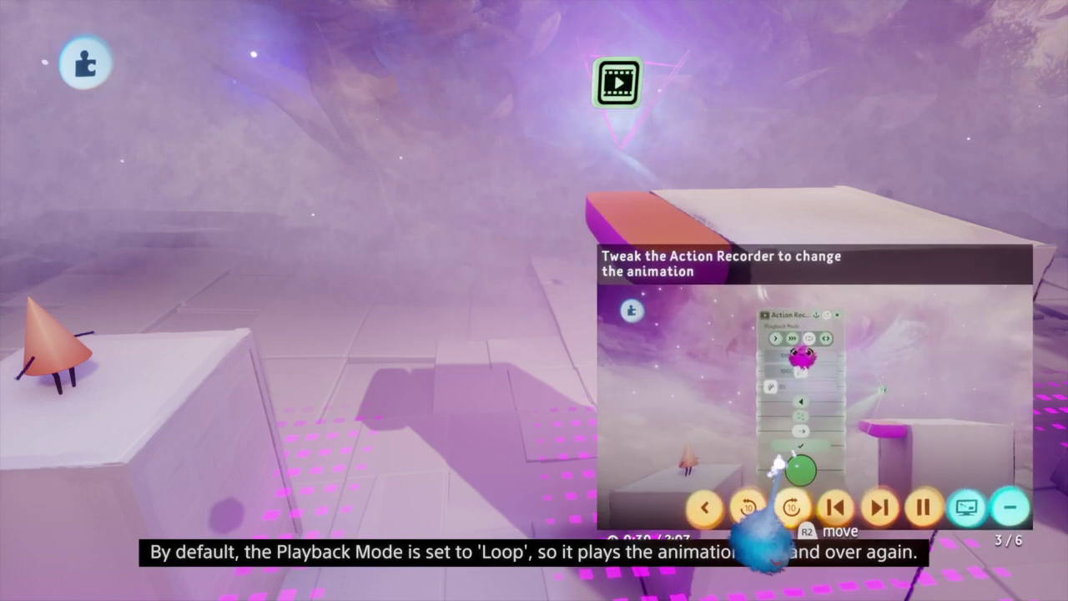
Step: Open the Action Recorder's tweak menu and set its Playback Mode to Ping-Pong
{"action": "left_click", "coordinate": [739, 508]}
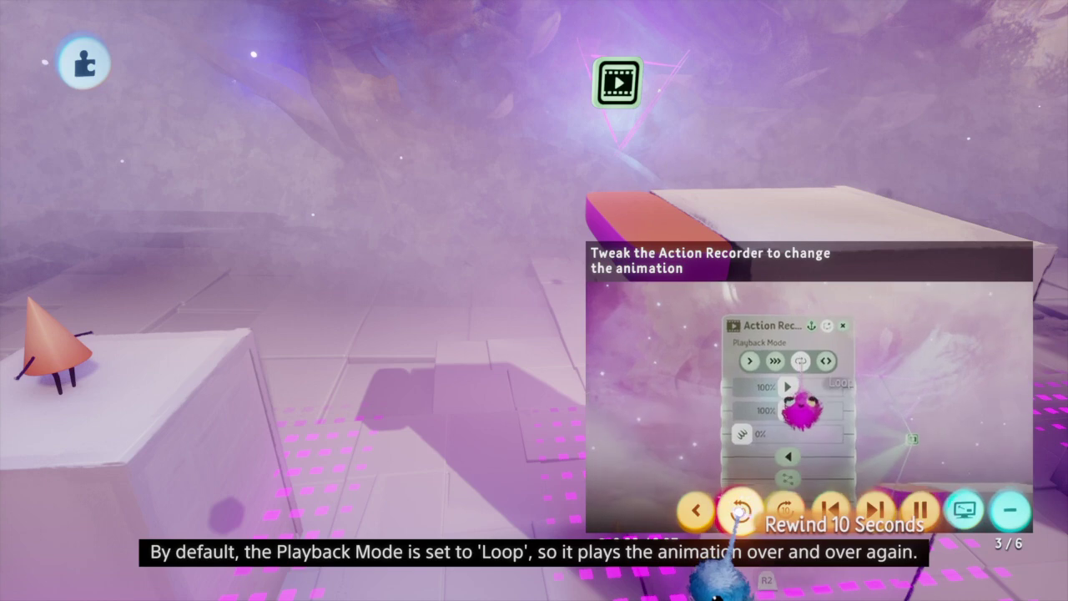
{"action": "left_click", "coordinate": [739, 507]}
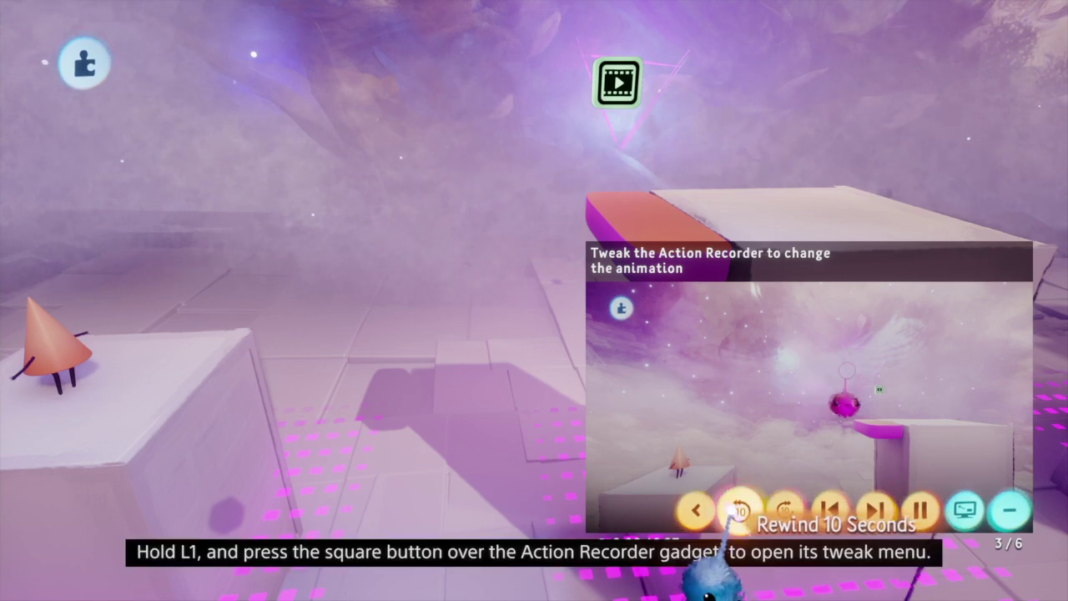
{"action": "mouse_move", "coordinate": [617, 82]}
{"action": "left_click", "coordinate": [618, 88]}
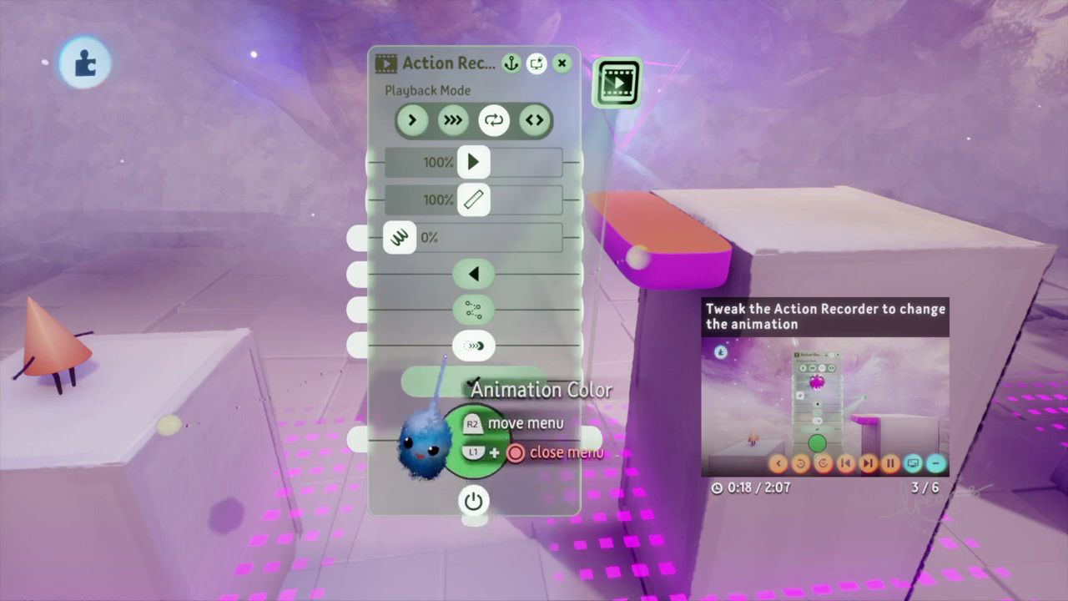
{"action": "mouse_move", "coordinate": [717, 417]}
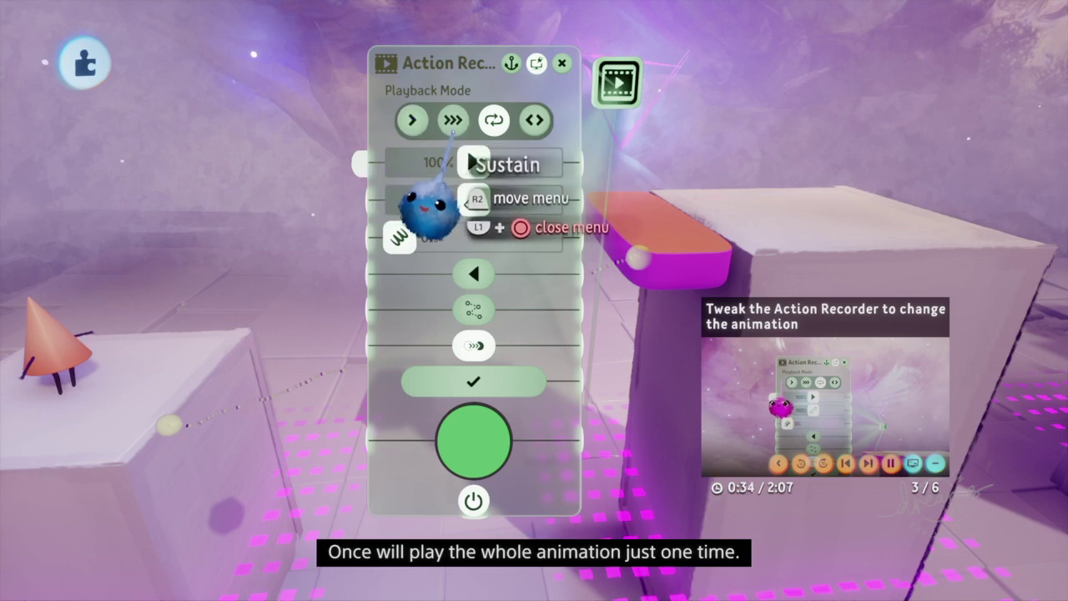
{"action": "mouse_move", "coordinate": [426, 205]}
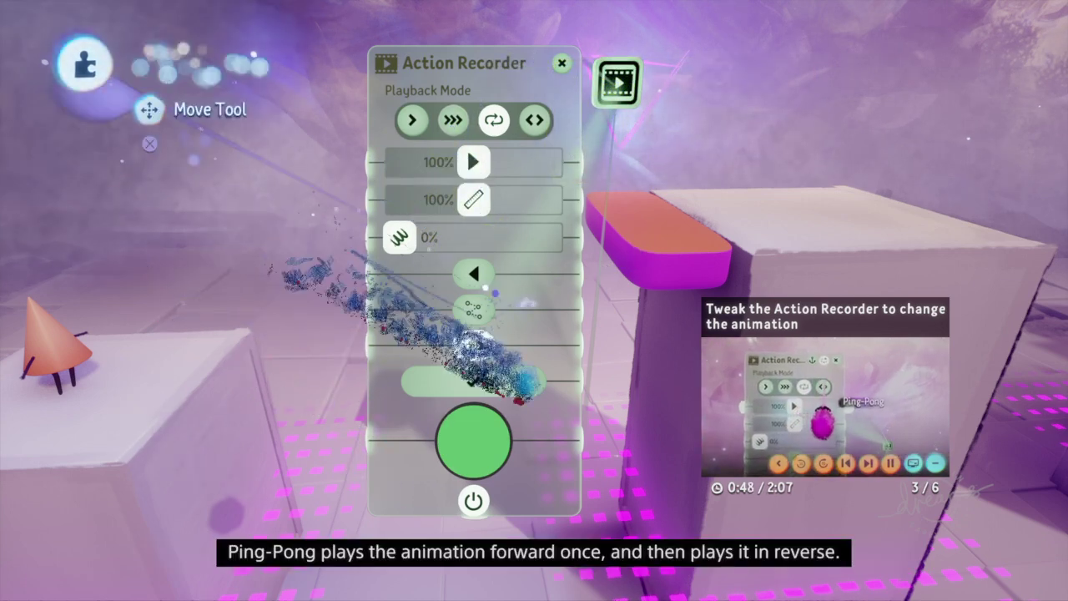
{"action": "mouse_move", "coordinate": [525, 193]}
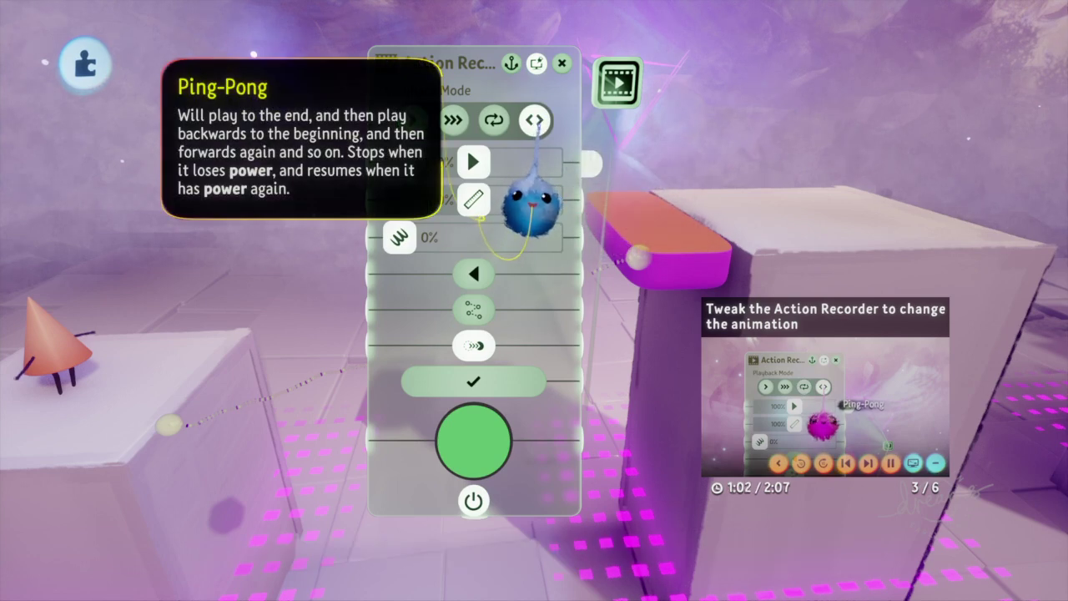
{"action": "left_click", "coordinate": [534, 121]}
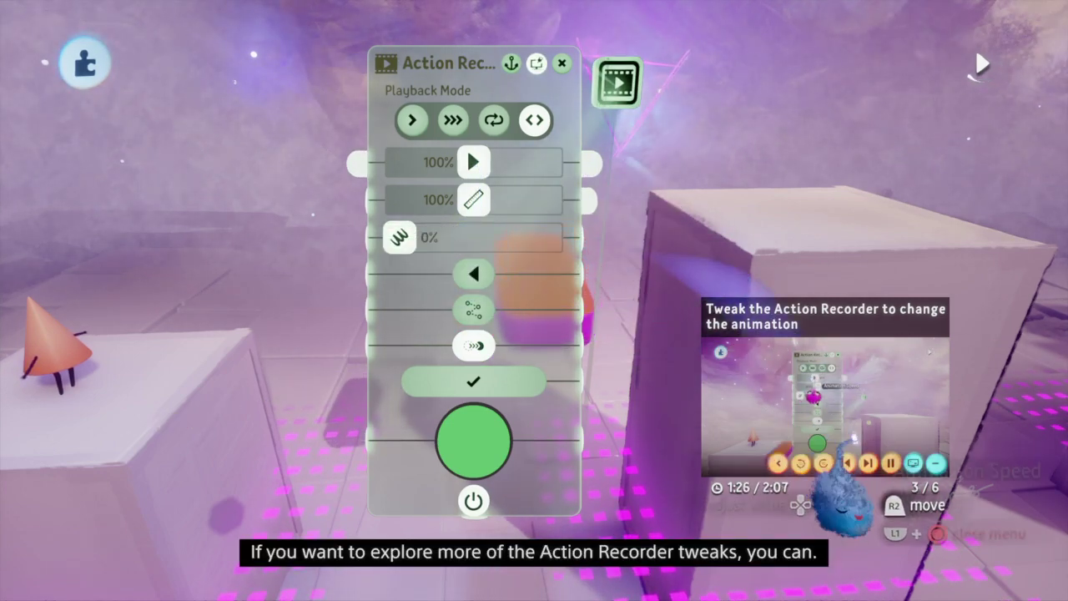
Step: Set the Action Recorder's Animation Speed to 200% and close its tweak menu
{"action": "left_click", "coordinate": [748, 508]}
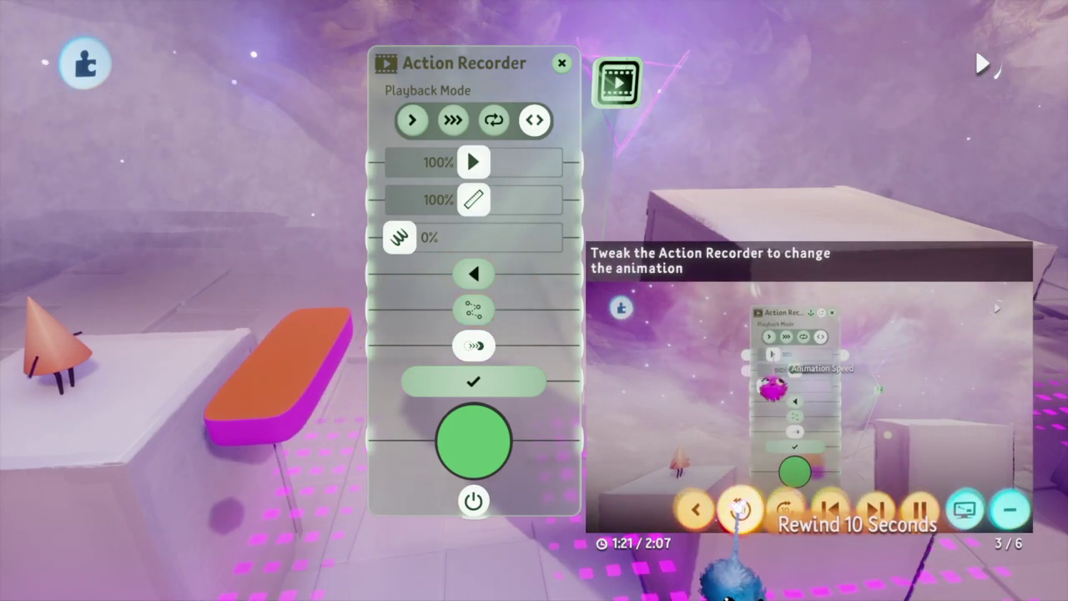
{"action": "left_click", "coordinate": [739, 507]}
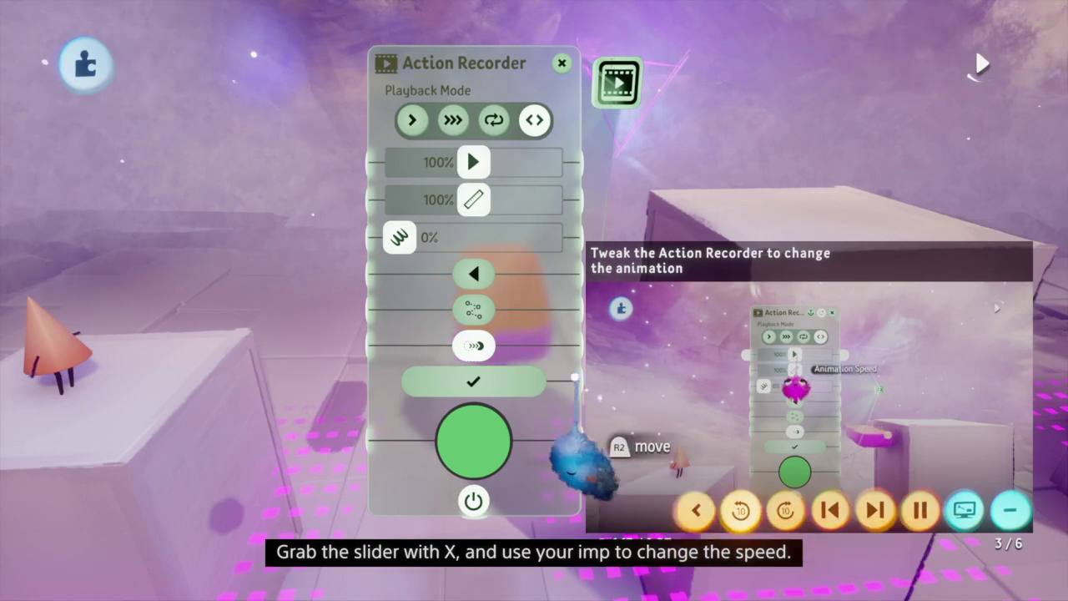
{"action": "left_click_drag", "start_coordinate": [473, 173], "coordinate": [477, 176]}
{"action": "left_click_drag", "start_coordinate": [477, 256], "coordinate": [519, 243]}
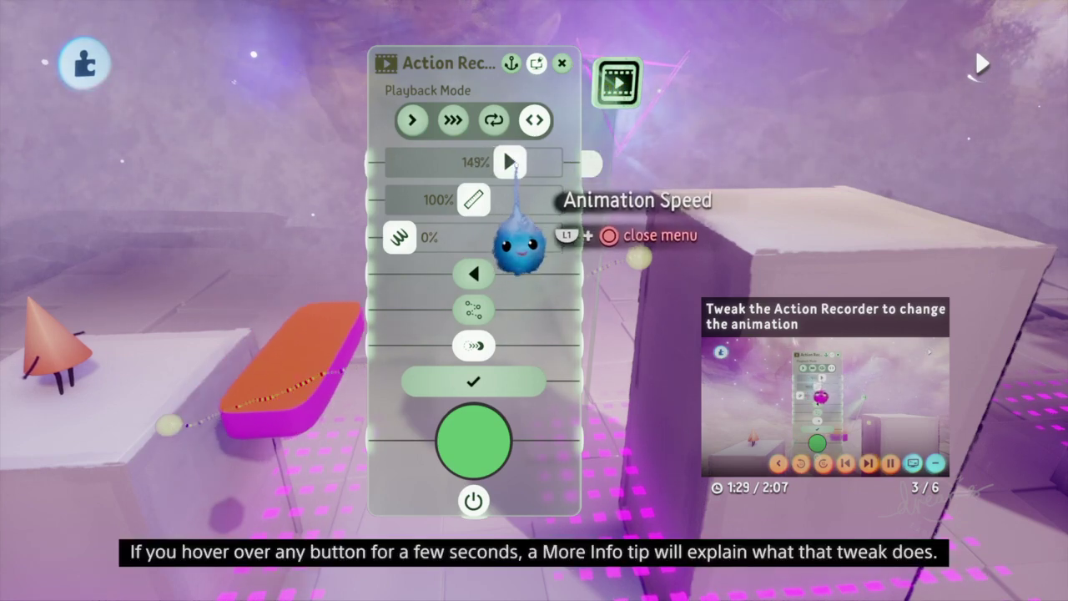
{"action": "left_click_drag", "start_coordinate": [512, 162], "coordinate": [509, 162]}
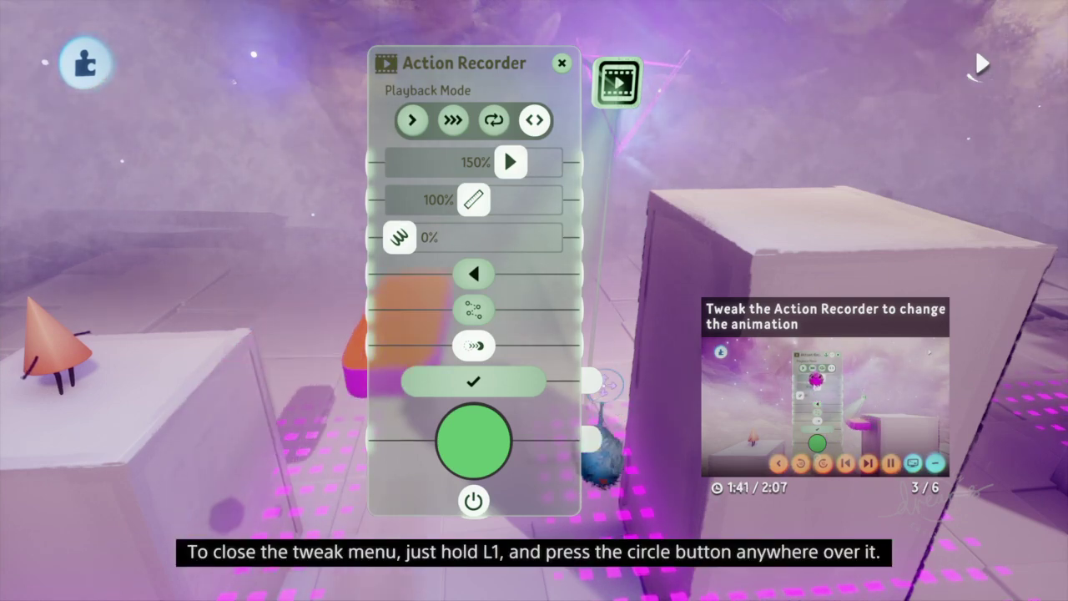
{"action": "mouse_move", "coordinate": [508, 226]}
{"action": "left_mouse_down"}
{"action": "mouse_move", "coordinate": [509, 242]}
{"action": "mouse_move", "coordinate": [520, 242]}
{"action": "left_mouse_up"}
{"action": "left_click", "coordinate": [521, 238]}
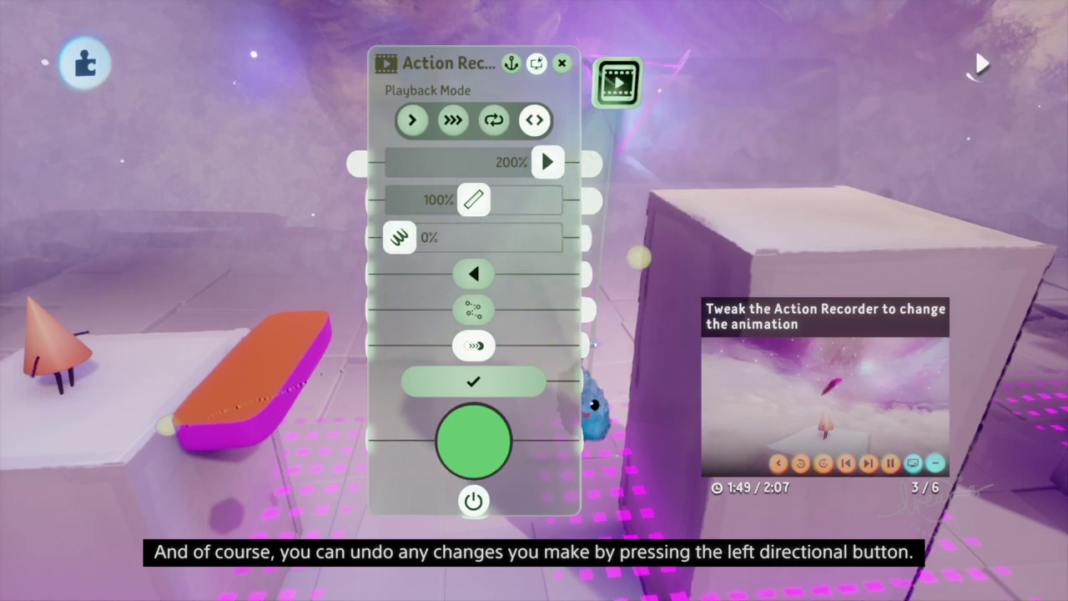
{"action": "mouse_move", "coordinate": [579, 406]}
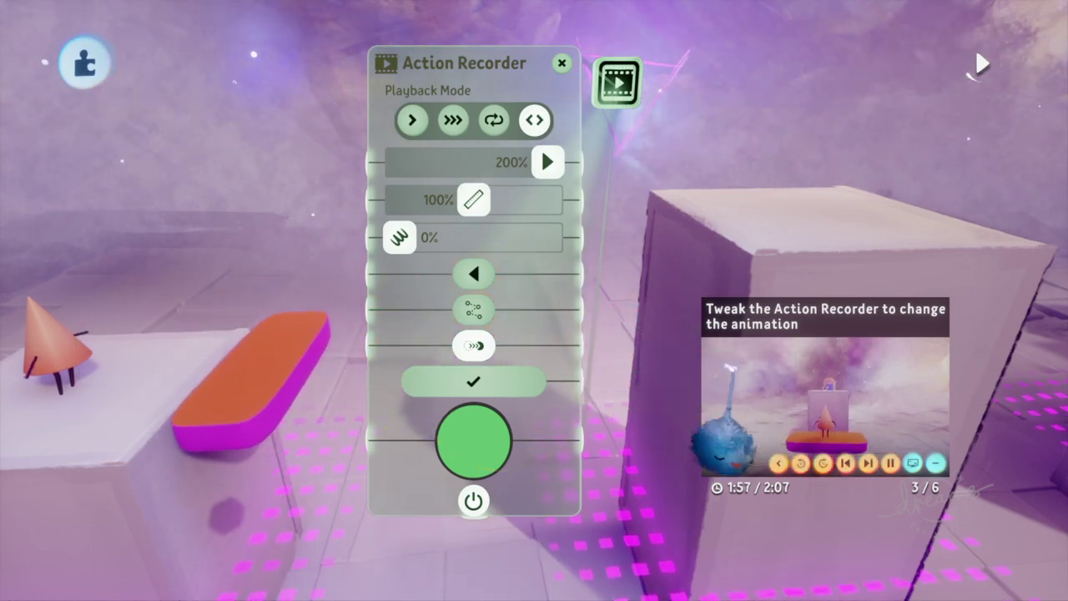
{"action": "mouse_move", "coordinate": [741, 372]}
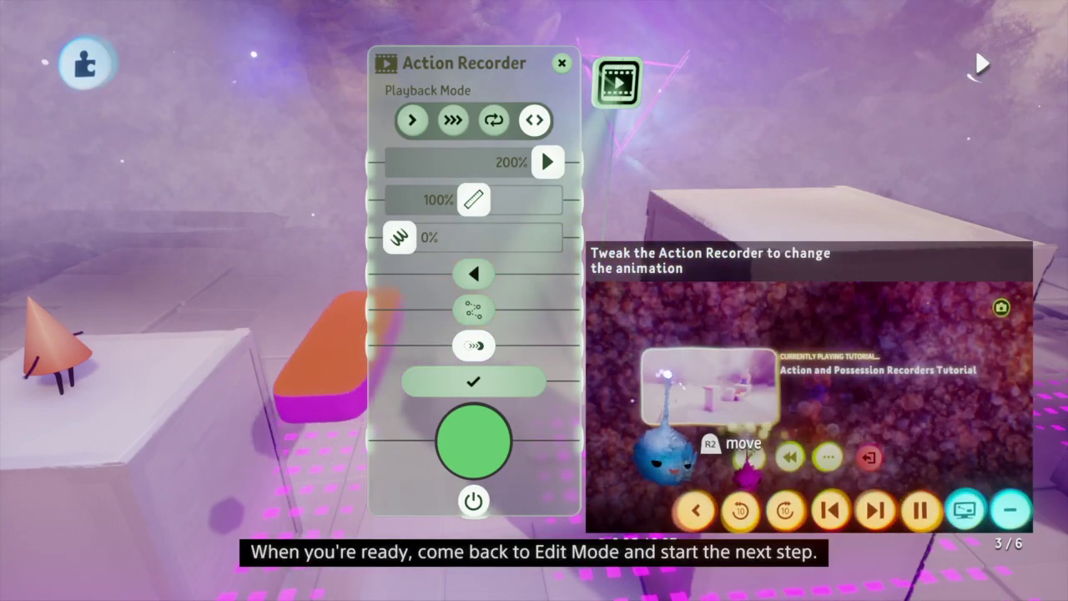
{"action": "left_click", "coordinate": [562, 63]}
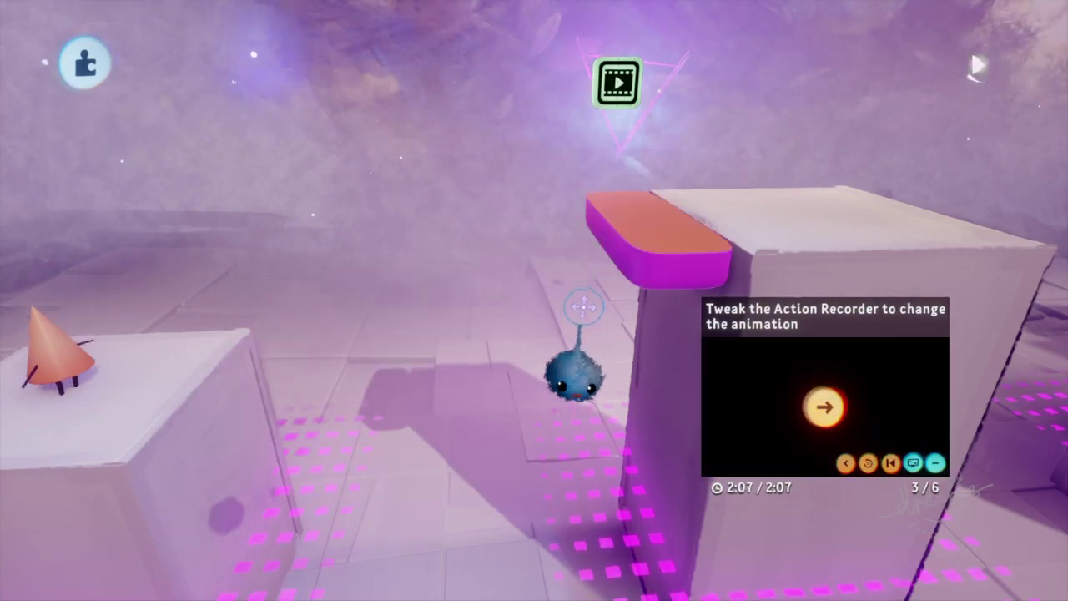
Step: Switch to Play Mode and test the moving ledge by riding it with Connie to the tall block
{"action": "key", "text": "Escape"}
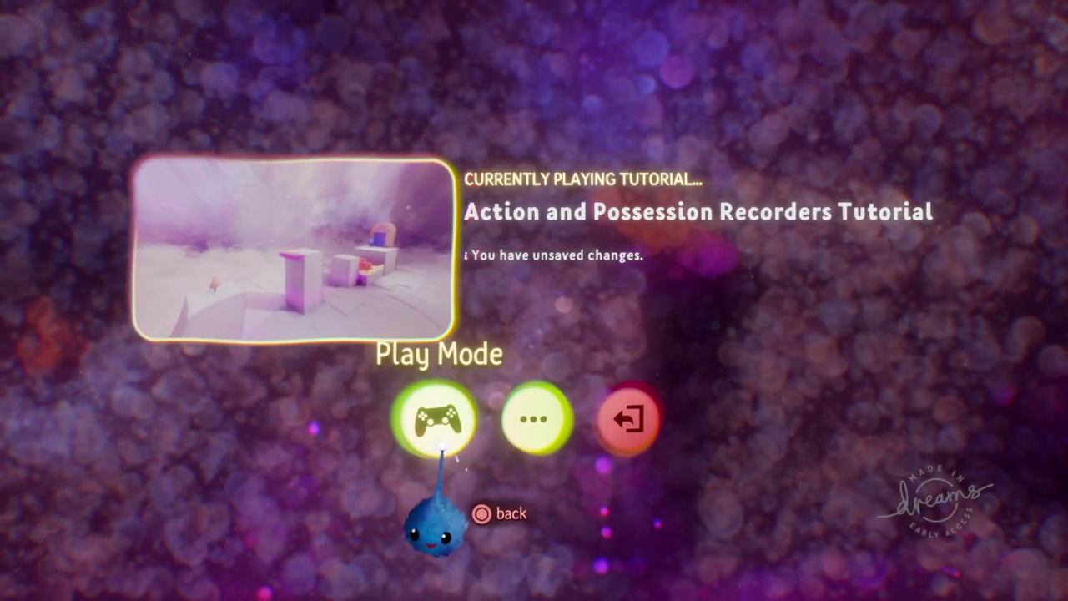
{"action": "left_click", "coordinate": [437, 427]}
{"action": "key", "text": "Escape"}
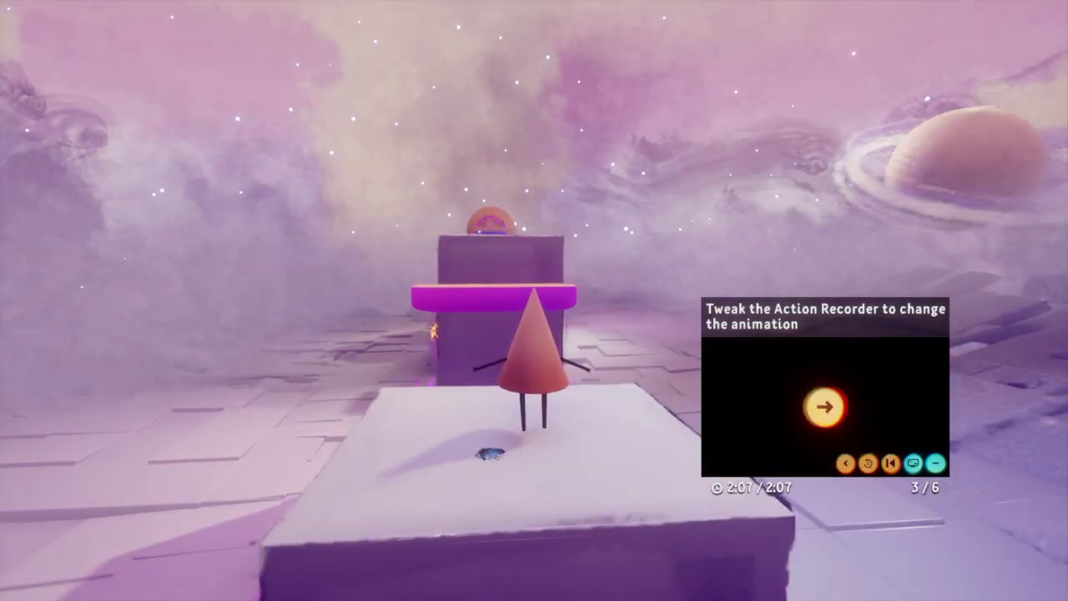
{"action": "left_click", "coordinate": [522, 417]}
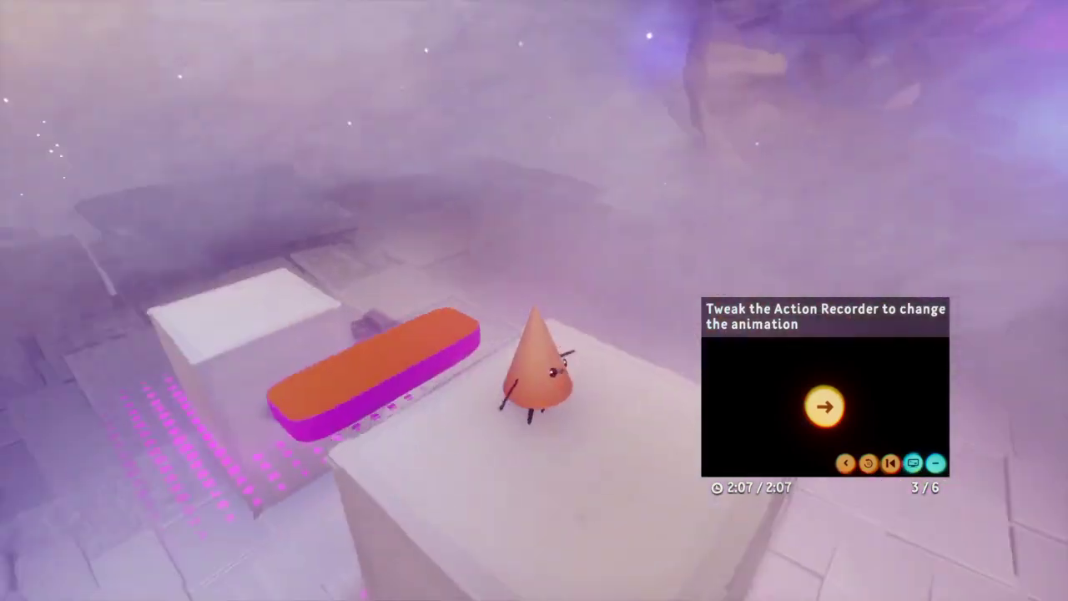
Step: Return to Edit Mode and rewind the scene's time to the start
{"action": "key", "text": "Escape"}
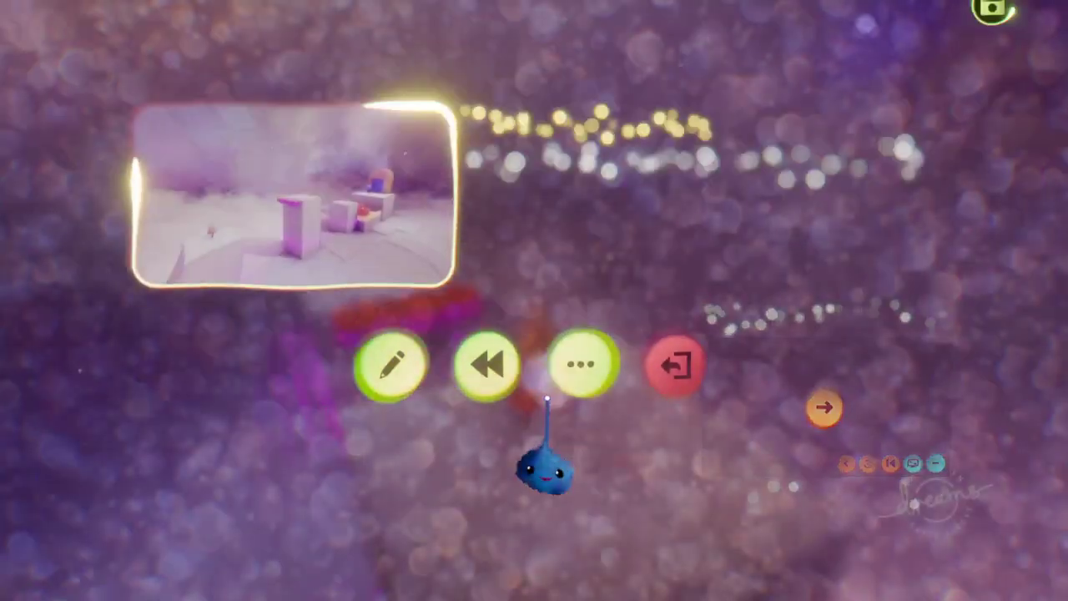
{"action": "left_click", "coordinate": [393, 417]}
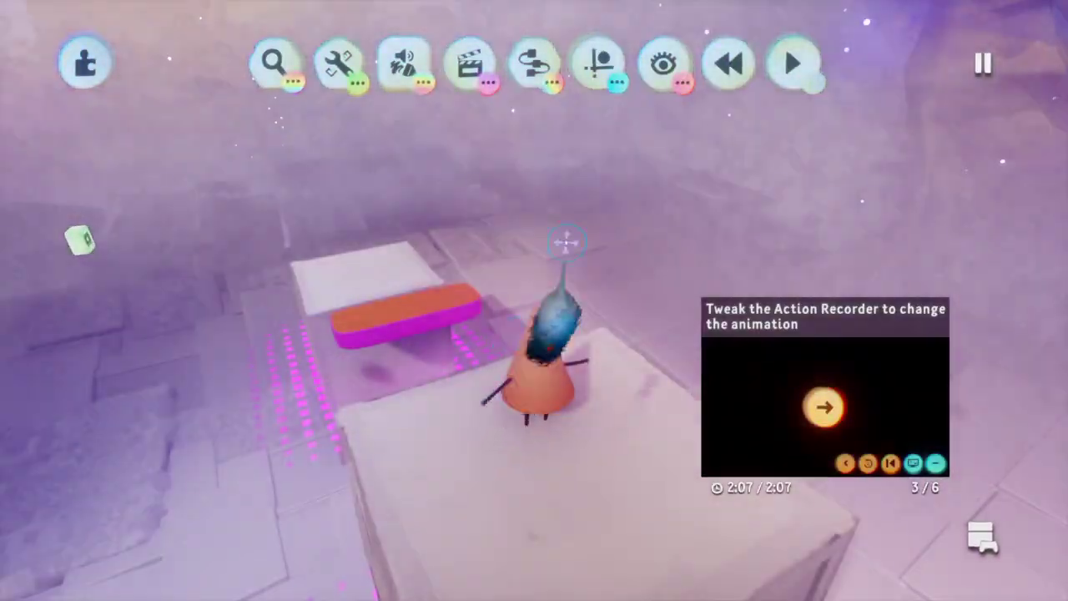
{"action": "left_click", "coordinate": [722, 72]}
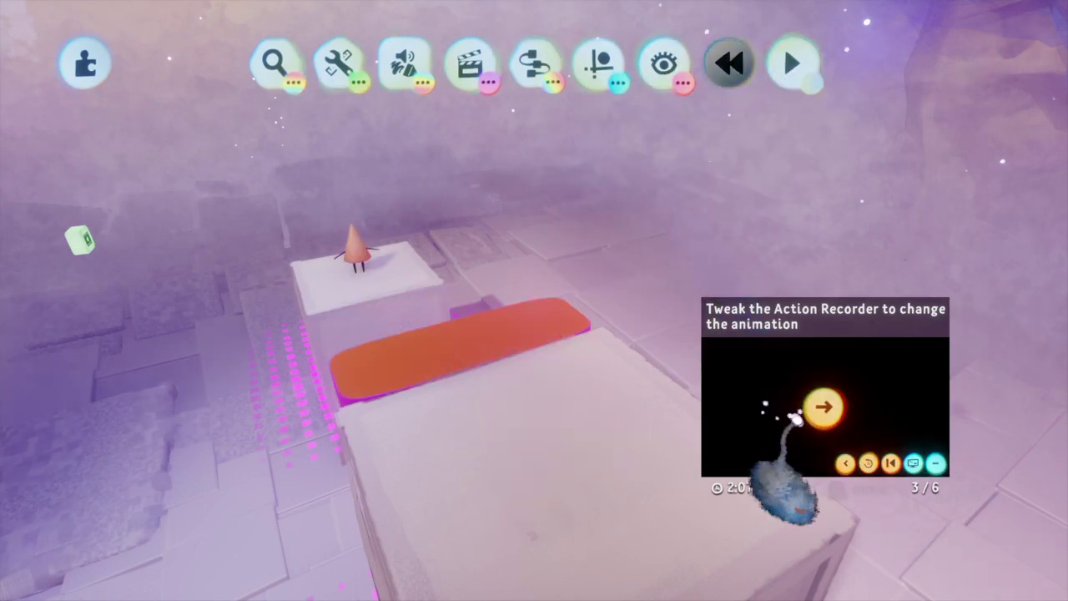
{"action": "mouse_move", "coordinate": [803, 407]}
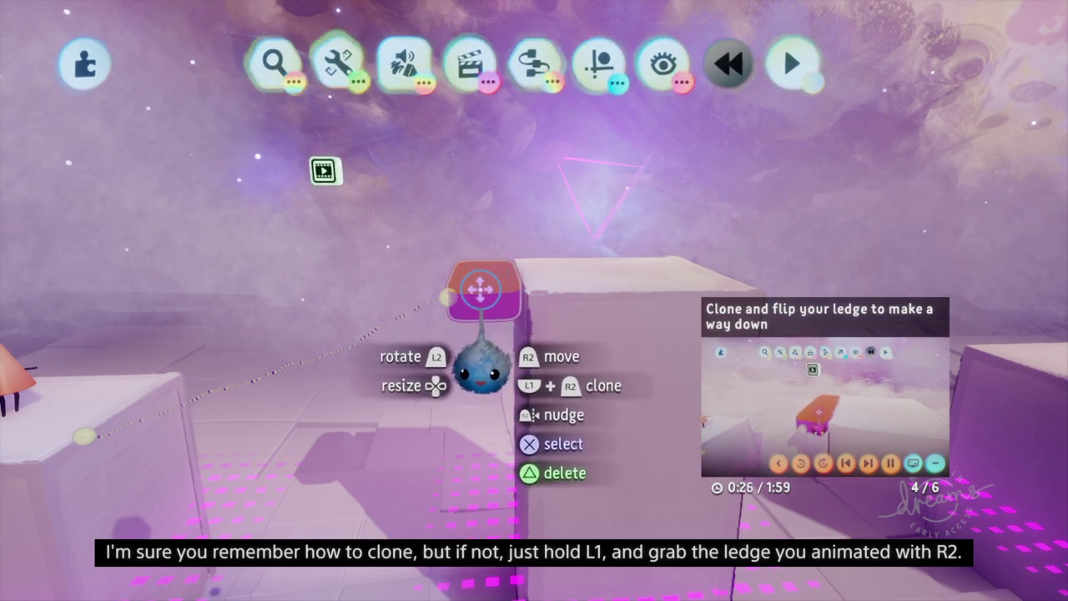
Step: Clone the animated ledge, place the copy along the opposite upper edge of the tall block, and start time to preview its movement
{"action": "mouse_move", "coordinate": [483, 294]}
{"action": "left_mouse_down"}
{"action": "mouse_move", "coordinate": [492, 304]}
{"action": "mouse_move", "coordinate": [491, 283]}
{"action": "left_mouse_up"}
{"action": "mouse_move", "coordinate": [493, 240]}
{"action": "left_mouse_down"}
{"action": "mouse_move", "coordinate": [499, 222]}
{"action": "mouse_move", "coordinate": [507, 241]}
{"action": "left_mouse_up"}
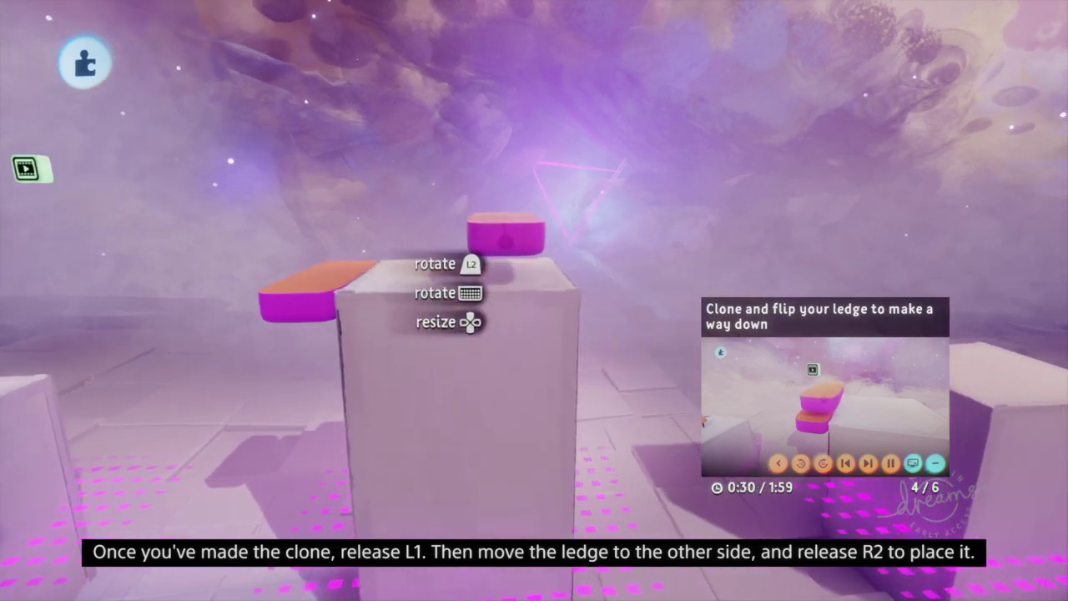
{"action": "mouse_move", "coordinate": [474, 197]}
{"action": "left_mouse_down"}
{"action": "mouse_move", "coordinate": [491, 203]}
{"action": "mouse_move", "coordinate": [478, 220]}
{"action": "mouse_move", "coordinate": [498, 264]}
{"action": "mouse_move", "coordinate": [494, 219]}
{"action": "left_mouse_up"}
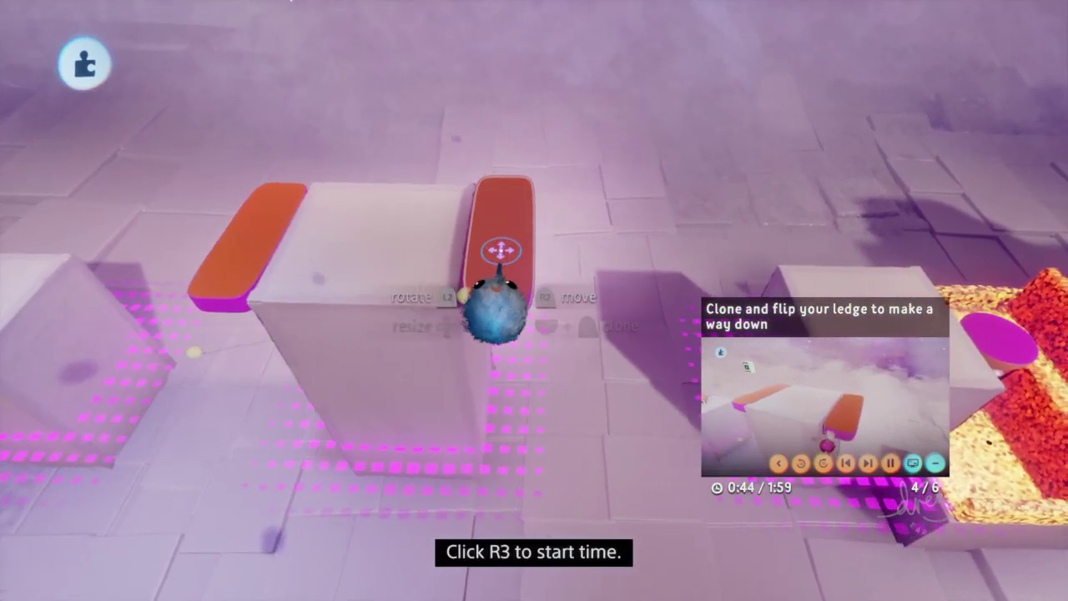
{"action": "mouse_move", "coordinate": [500, 251]}
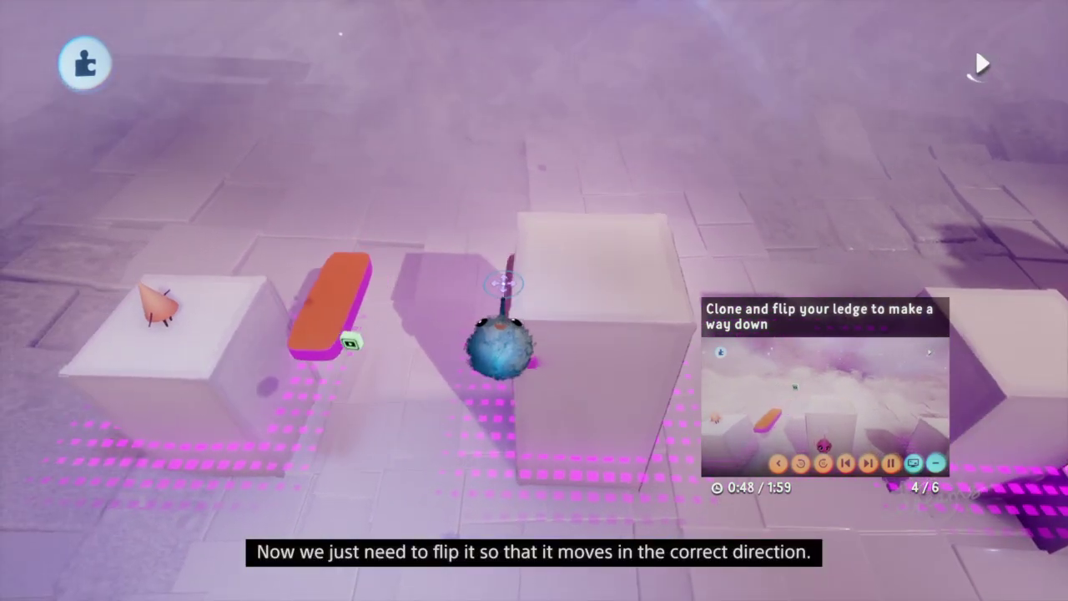
{"action": "mouse_move", "coordinate": [503, 283]}
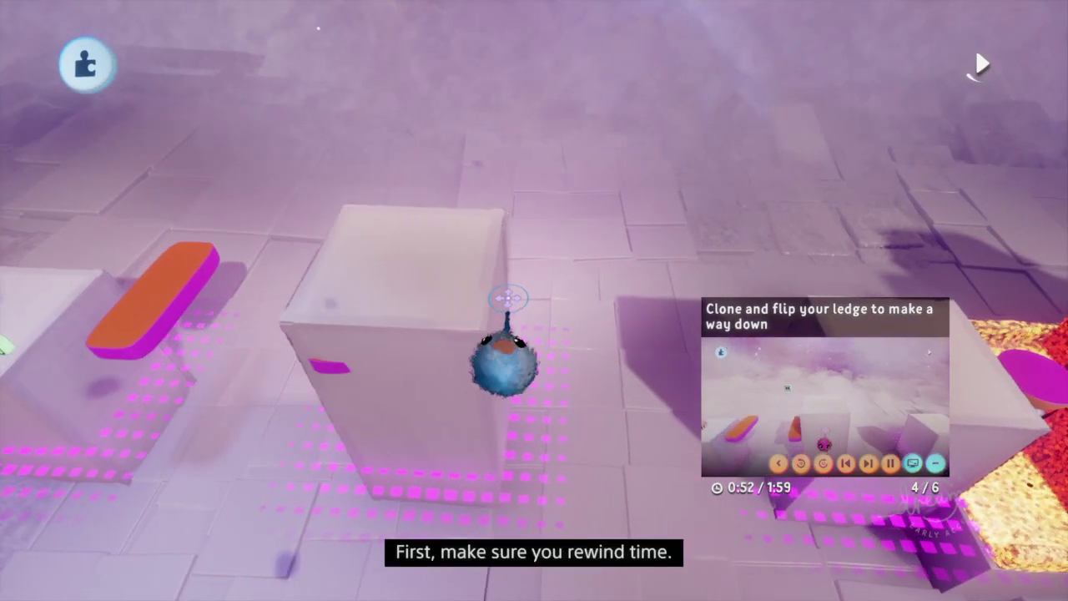
Step: Rewind time and flip the cloned ledge against the tall block so it travels towards the next, shorter block
{"action": "key", "text": "Down"}
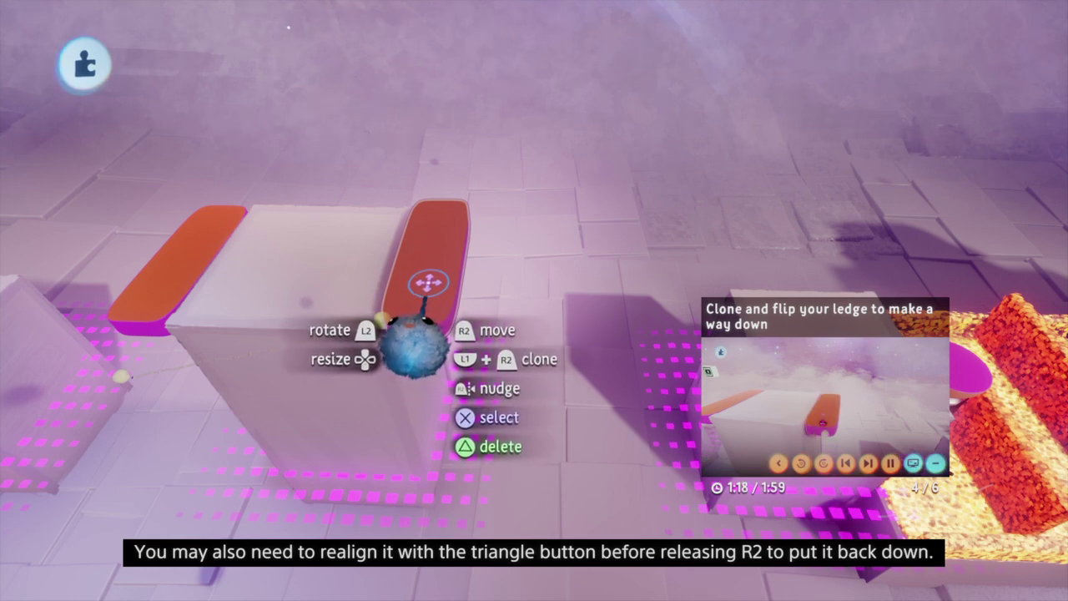
{"action": "left_click_drag", "start_coordinate": [434, 286], "coordinate": [435, 275]}
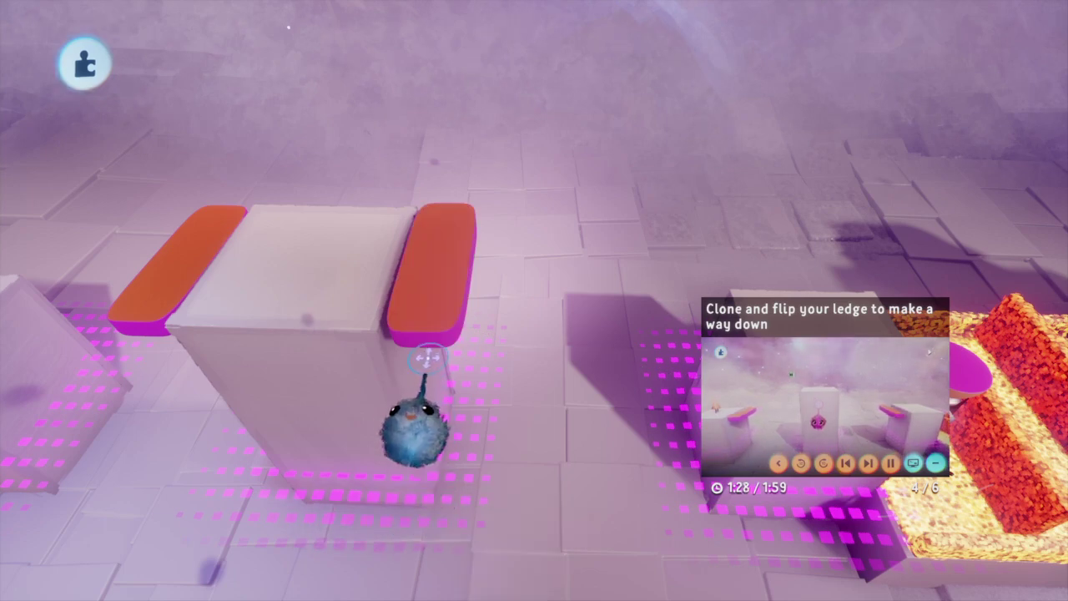
{"action": "key", "text": "space"}
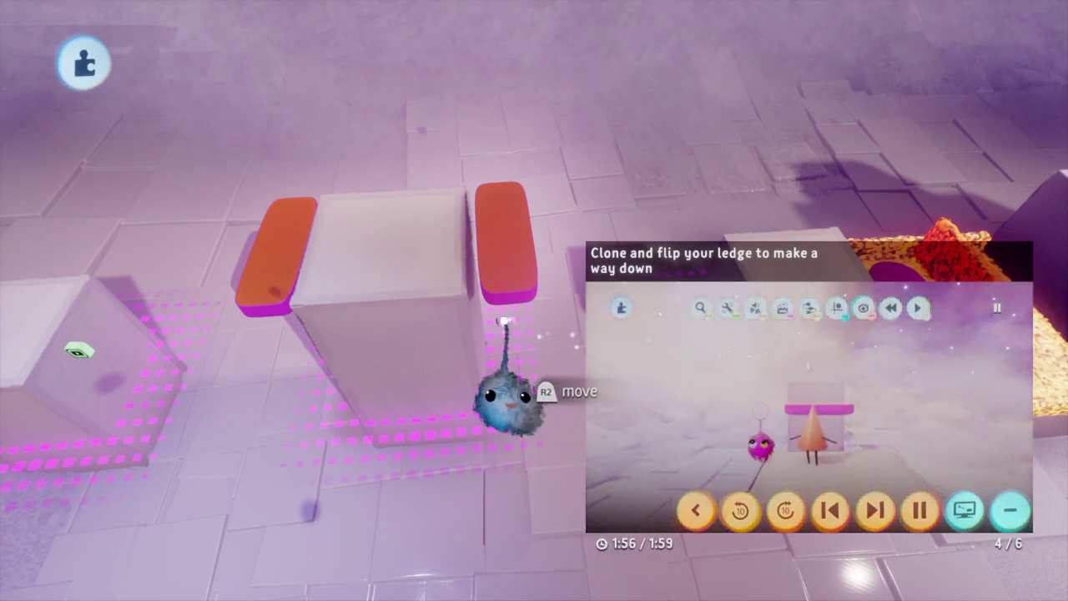
Step: Switch to Play Mode, possess Connie, and try to jump her onto the first moving ledge
{"action": "key", "text": "Escape"}
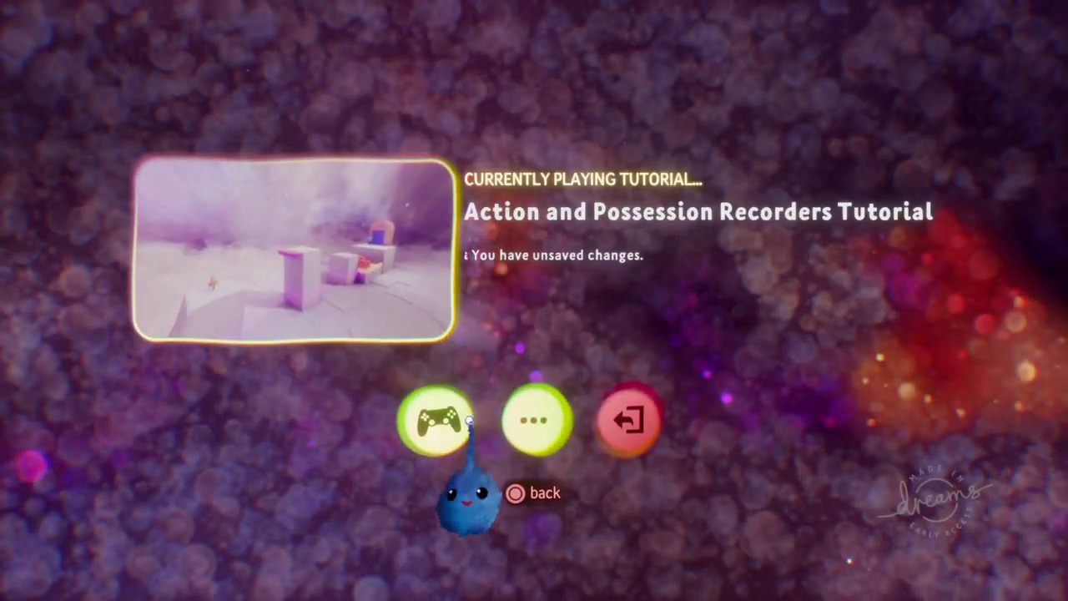
{"action": "left_click", "coordinate": [445, 433]}
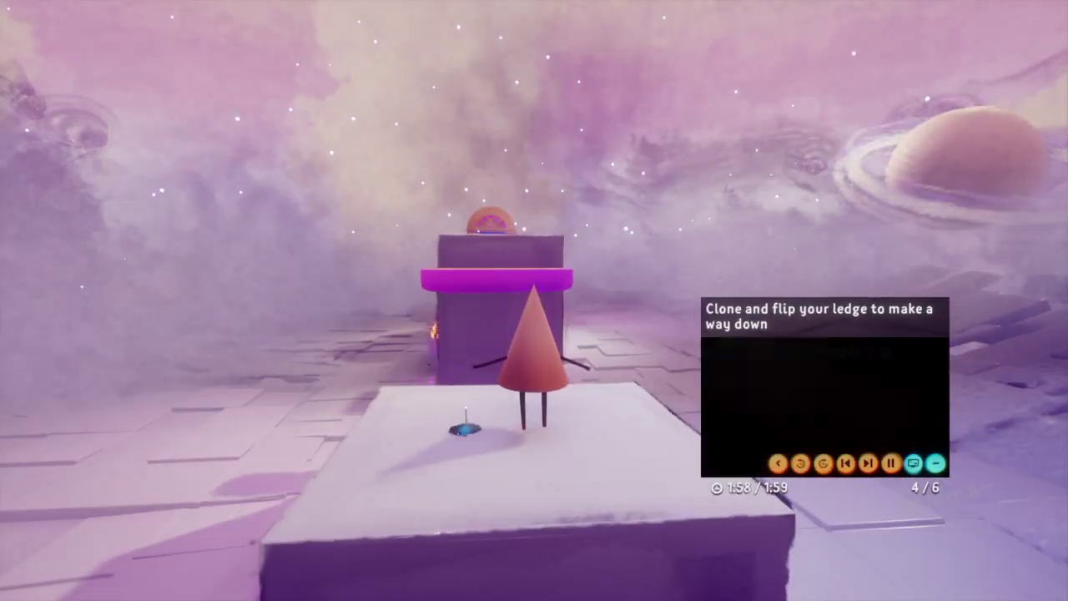
{"action": "left_click", "coordinate": [534, 412]}
{"action": "key", "text": "w"}
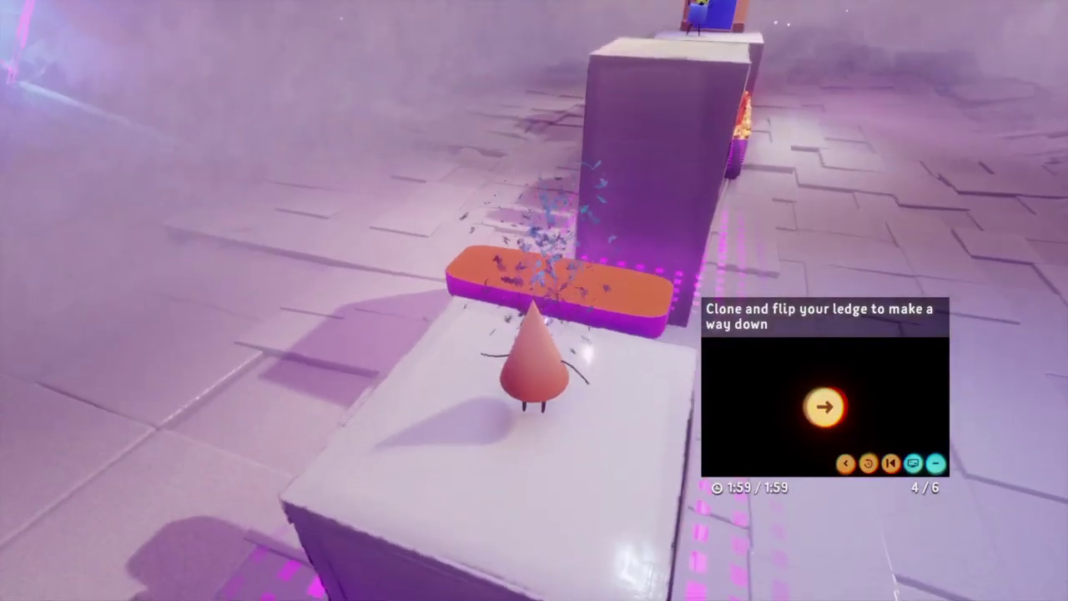
{"action": "key", "text": "space"}
{"action": "left_click_drag", "start_coordinate": [540, 501], "coordinate": [525, 342]}
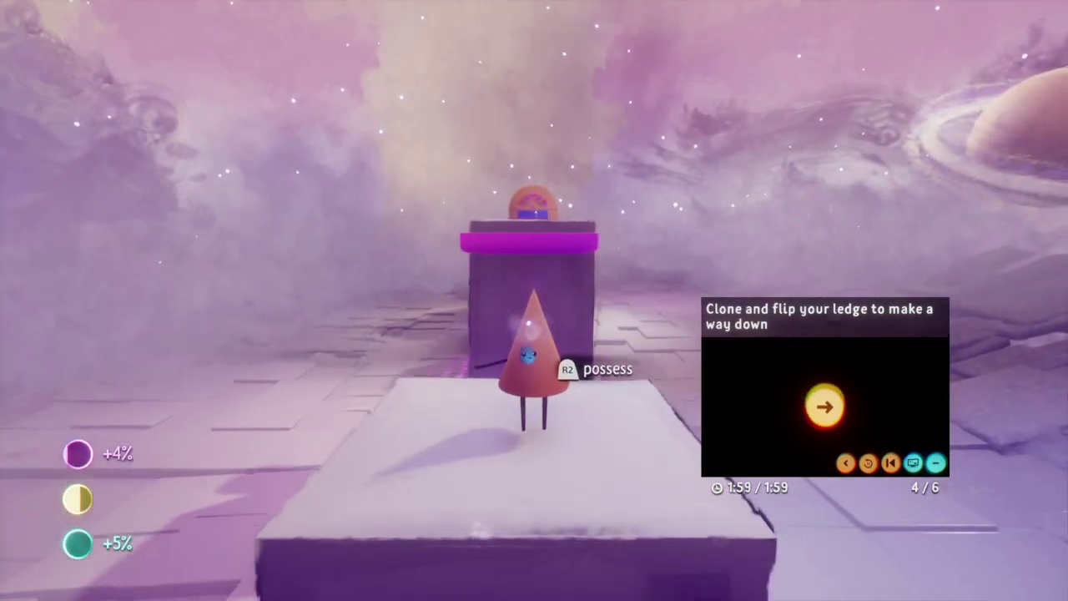
Step: Possess Connie again and ride the first moving ledge up onto the tall block
{"action": "left_click", "coordinate": [529, 354]}
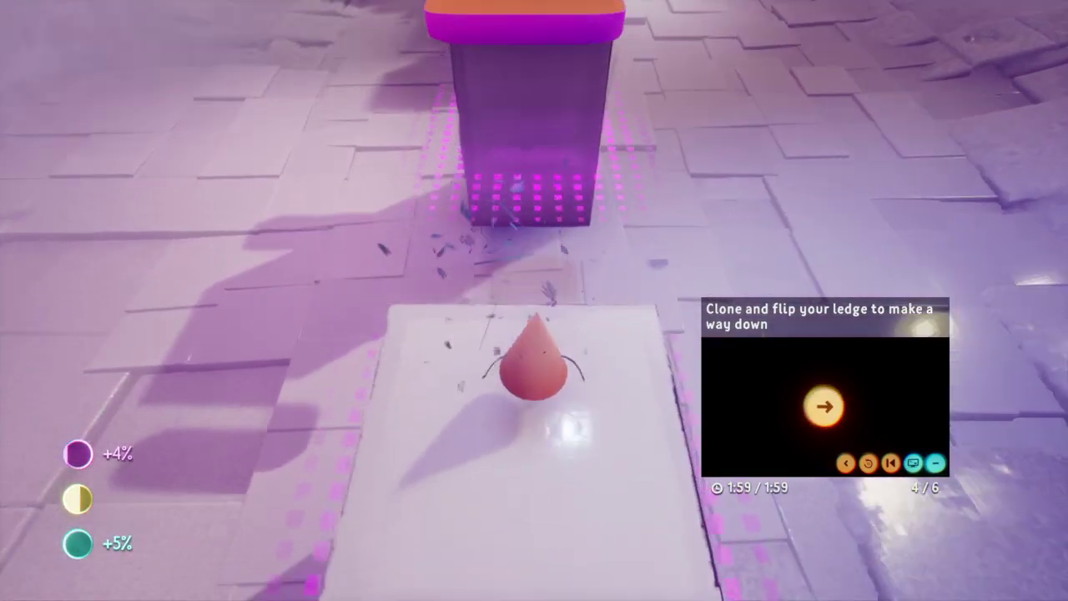
{"action": "key", "text": "w"}
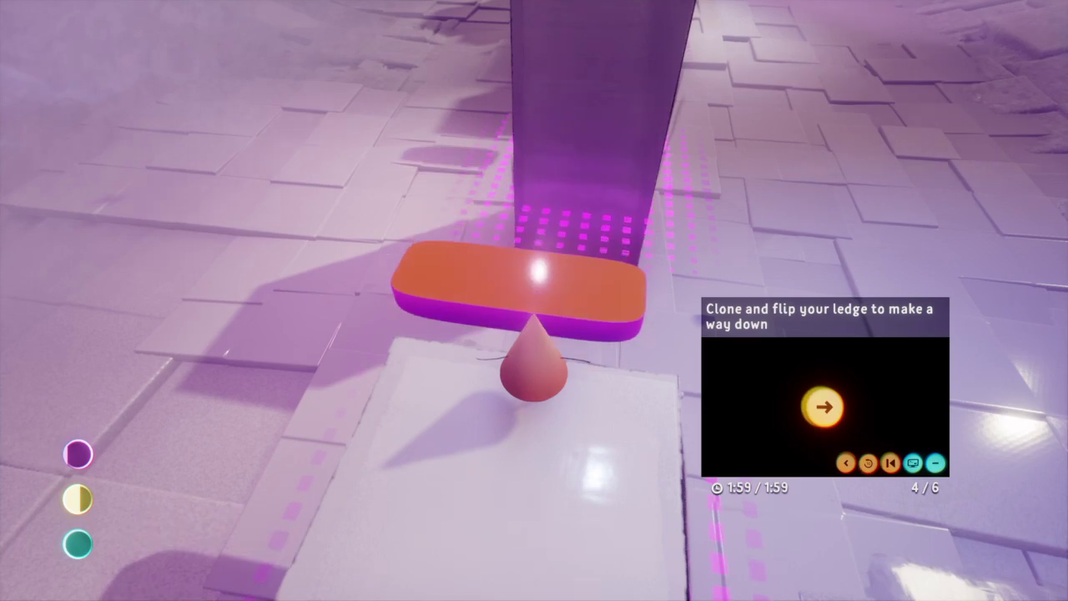
{"action": "key", "text": "w"}
{"action": "key", "text": "s"}
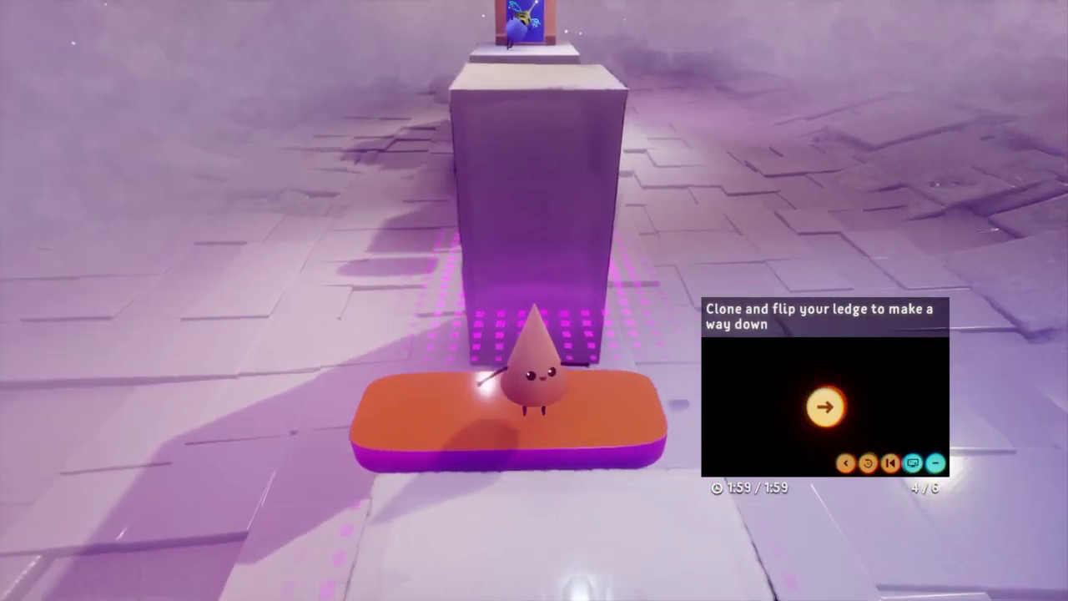
{"action": "key", "text": "w"}
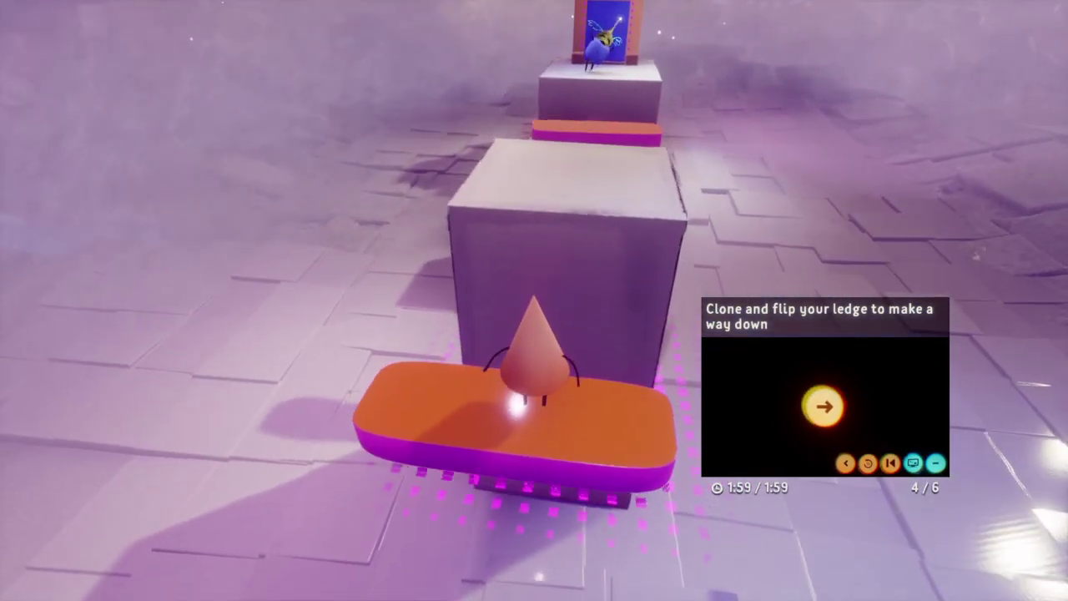
{"action": "key", "text": "w"}
{"action": "key", "text": "space"}
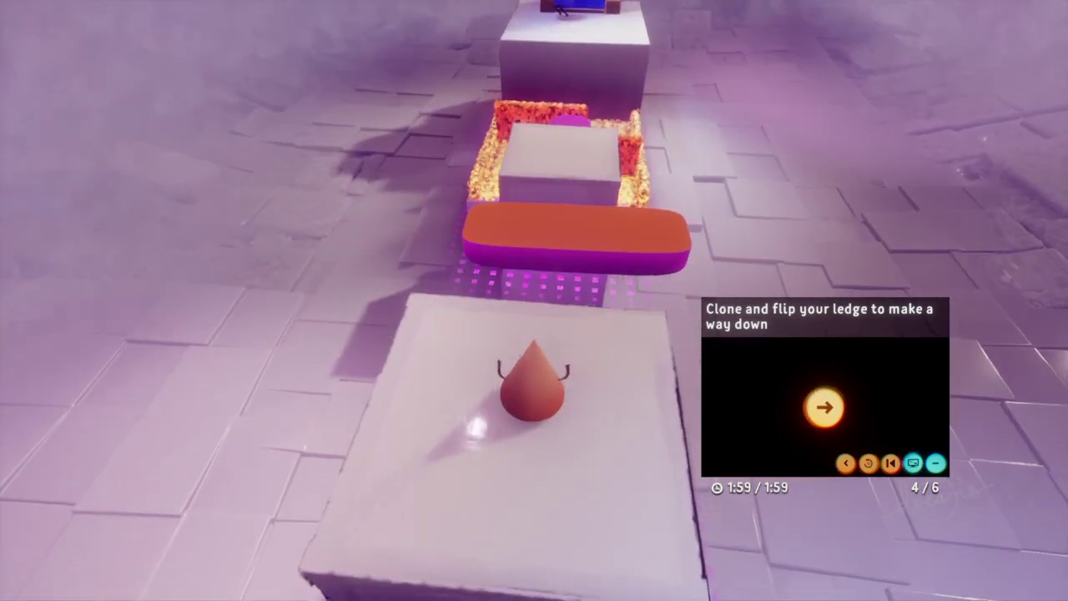
Step: Ride the cloned ledge with Connie down to the shorter block beside the lava, and return to Edit Mode
{"action": "key", "text": "space"}
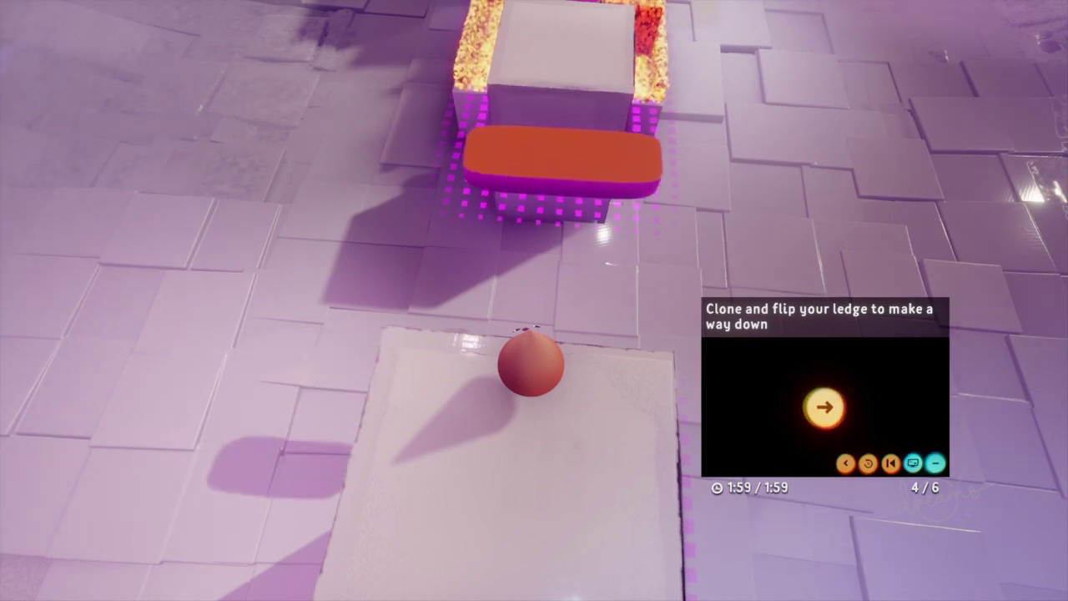
{"action": "key", "text": "Up"}
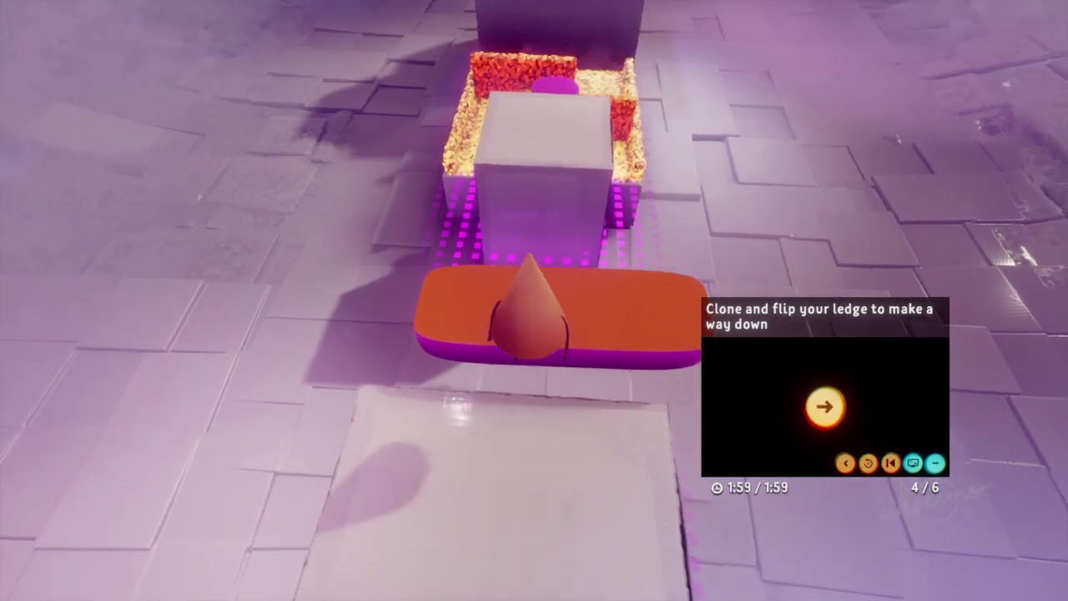
{"action": "key", "text": "Up"}
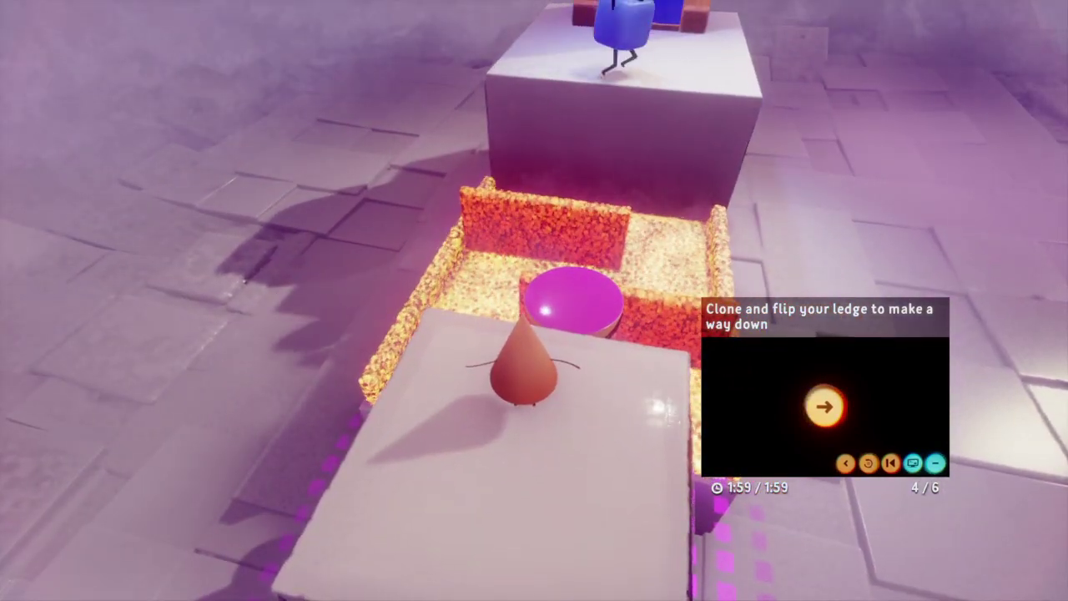
{"action": "key", "text": "Escape"}
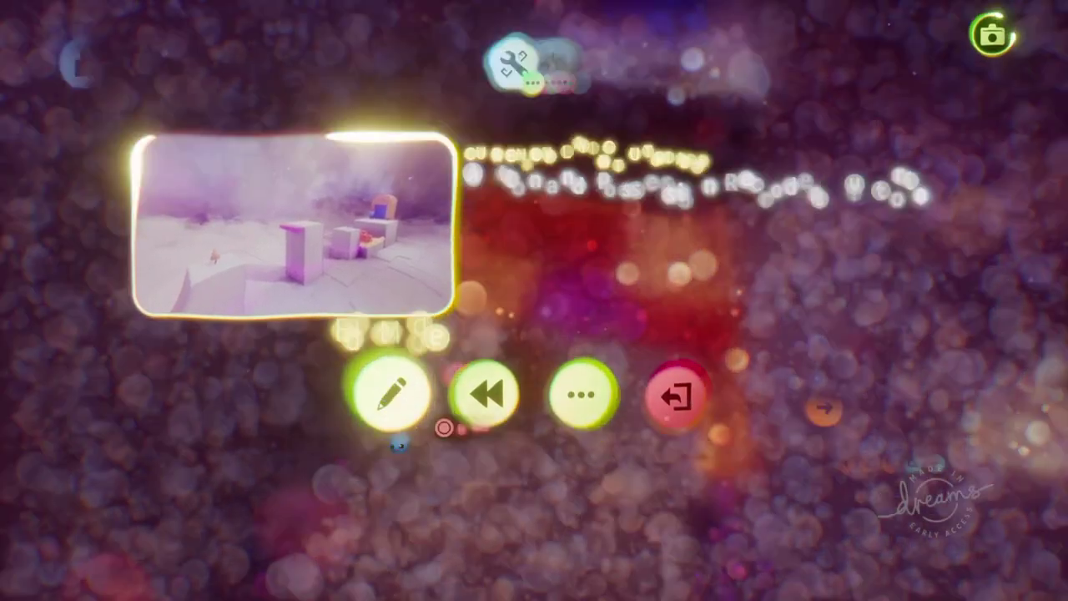
{"action": "left_click", "coordinate": [392, 398]}
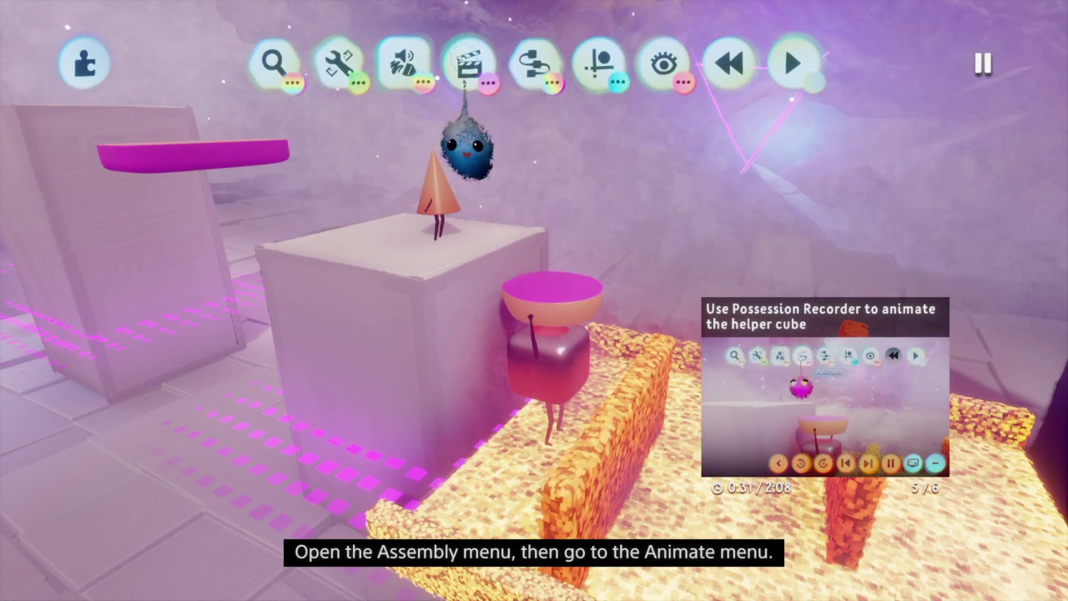
Step: Record the helper cube's movement in the lava pit by possessing it with a Possession Recorder, and stop the recording
{"action": "left_click", "coordinate": [468, 67]}
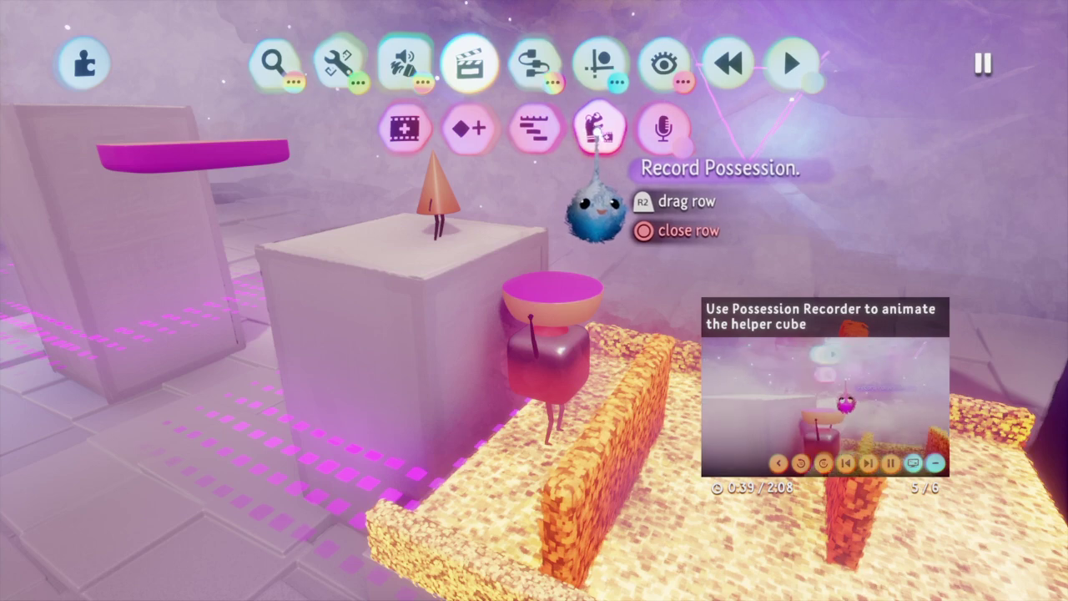
{"action": "left_click", "coordinate": [596, 130]}
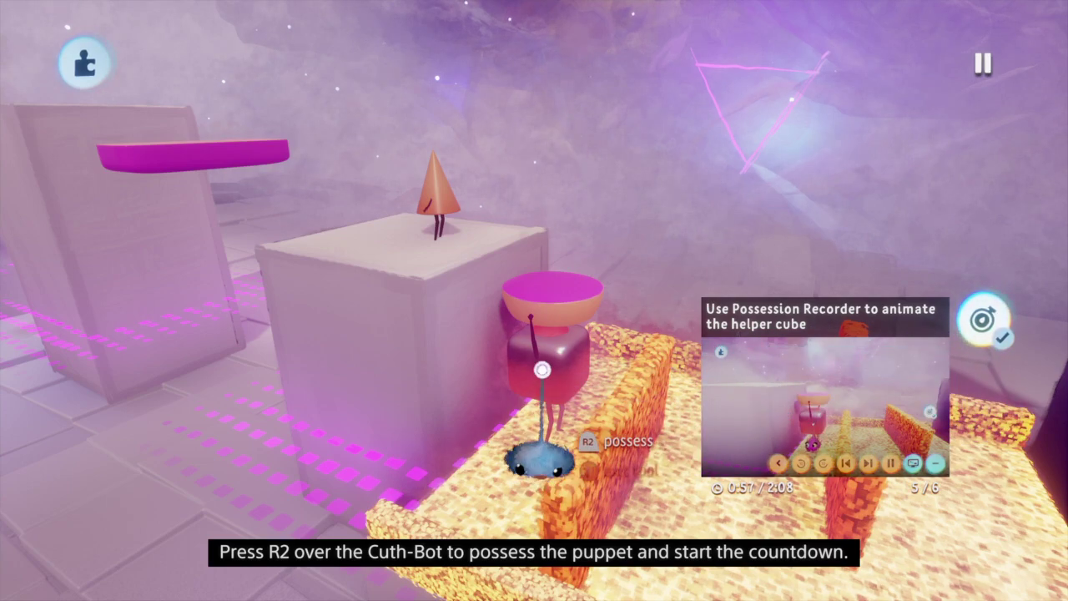
{"action": "left_click", "coordinate": [547, 373]}
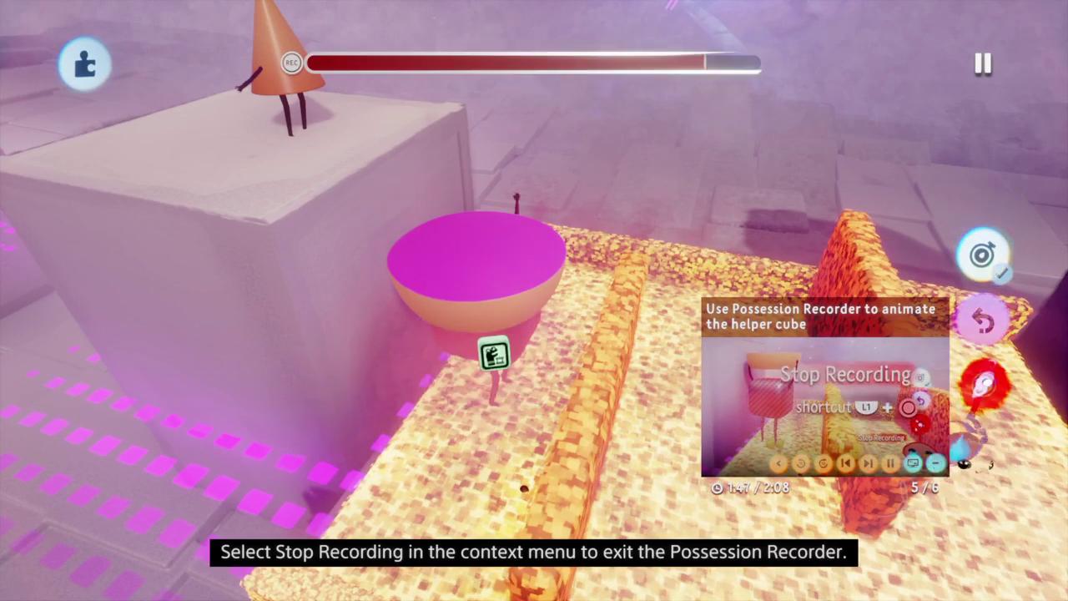
{"action": "left_click", "coordinate": [983, 384]}
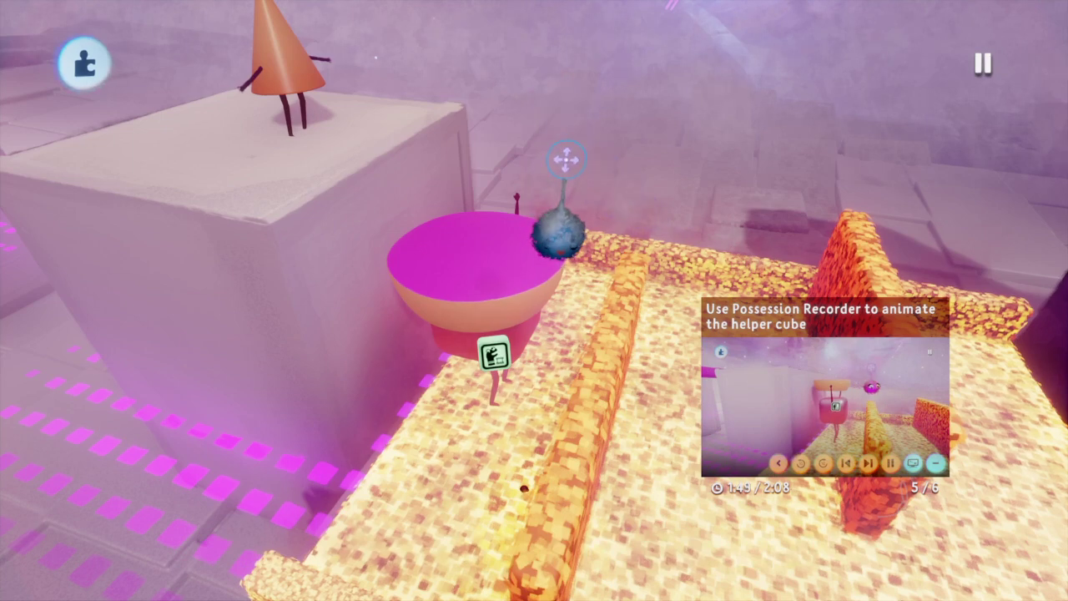
Step: Watch the helper cube's recorded animation play back from several angles, and advance the tutorial to part 6
{"action": "scroll", "coordinate": [566, 160], "scroll_direction": "down", "scroll_amount": 2}
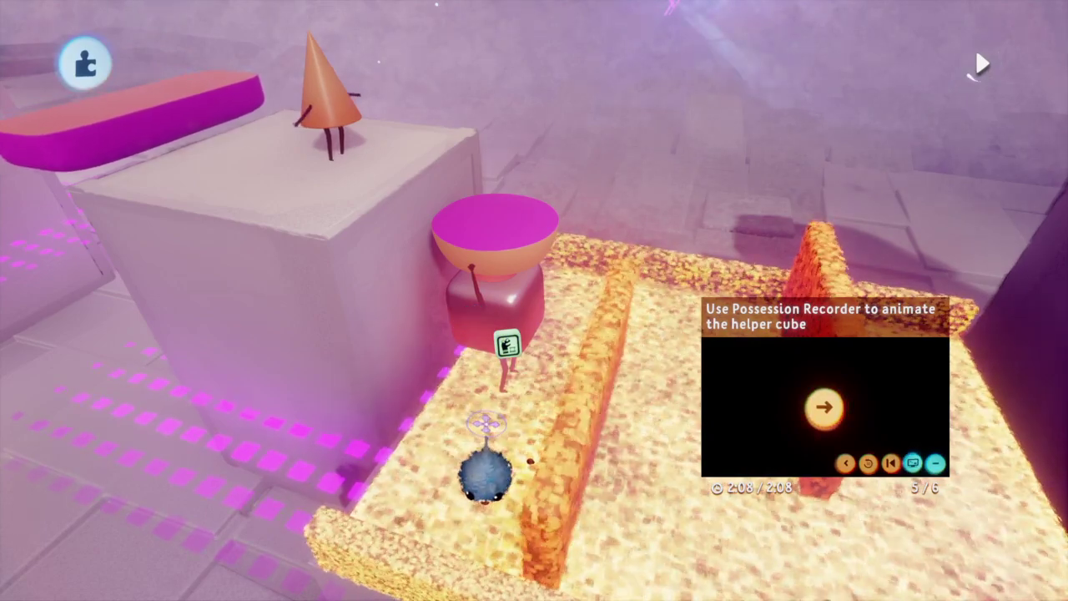
{"action": "middle_click_drag", "start_coordinate": [490, 420], "coordinate": [496, 403]}
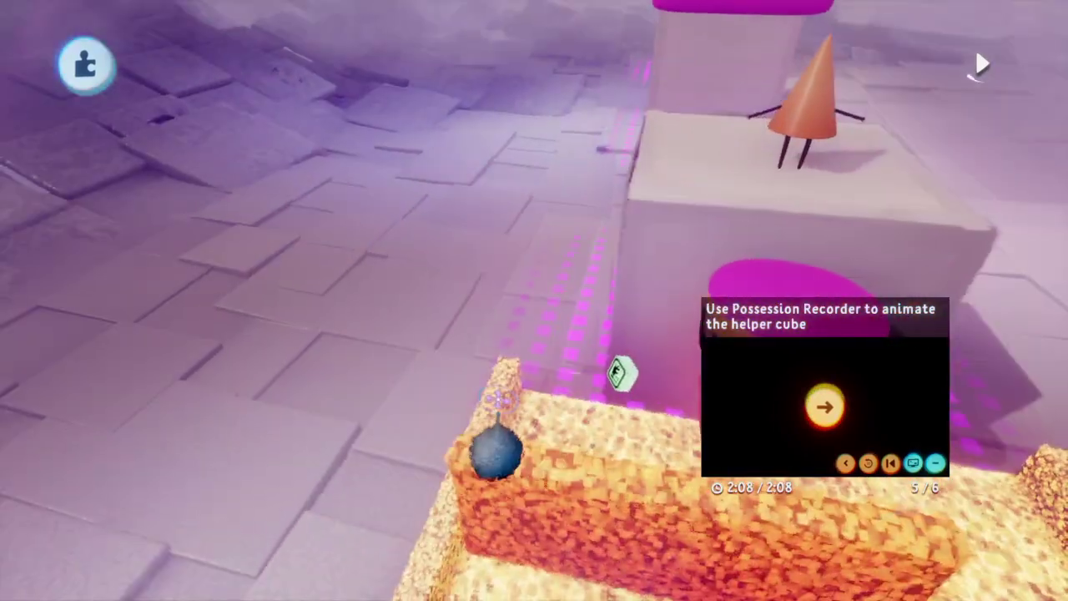
{"action": "middle_click_drag", "start_coordinate": [495, 455], "coordinate": [498, 429]}
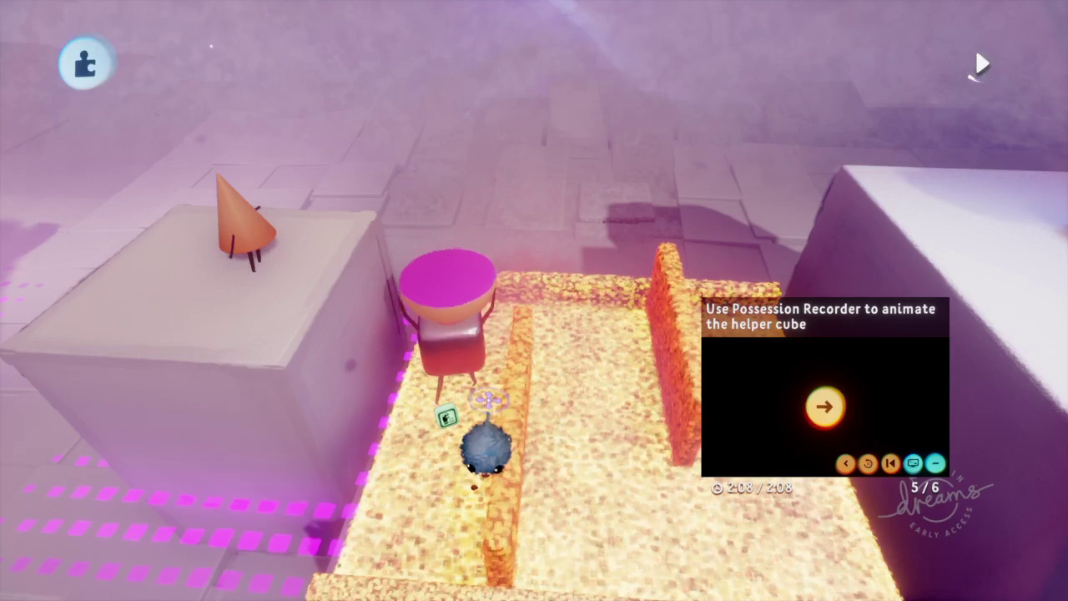
{"action": "left_click", "coordinate": [824, 406]}
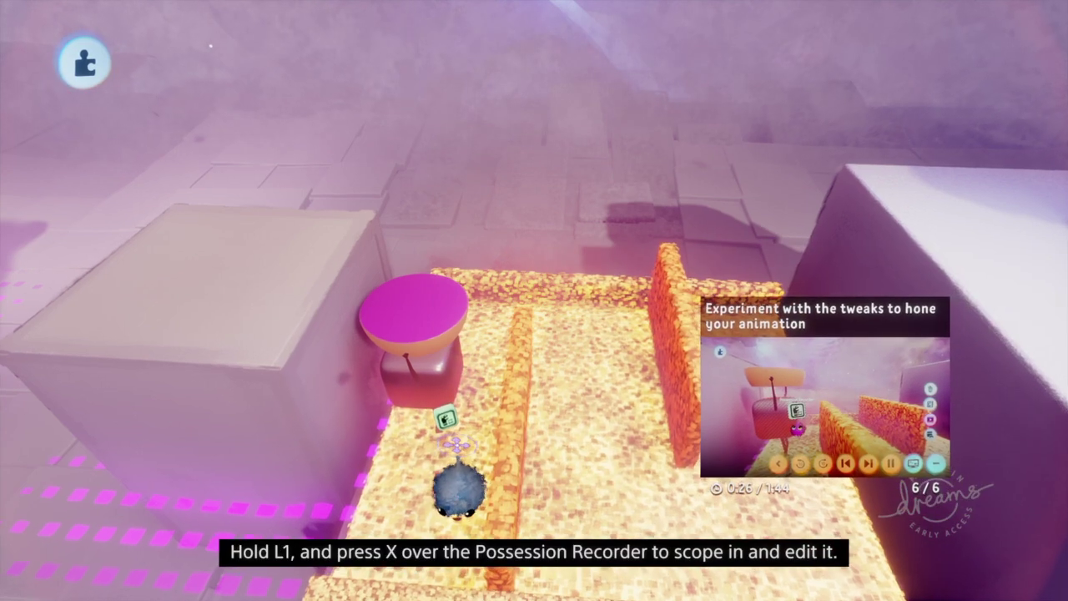
Step: Scope into the helper cube's Possession Recorder to edit its animation
{"action": "mouse_move", "coordinate": [448, 464]}
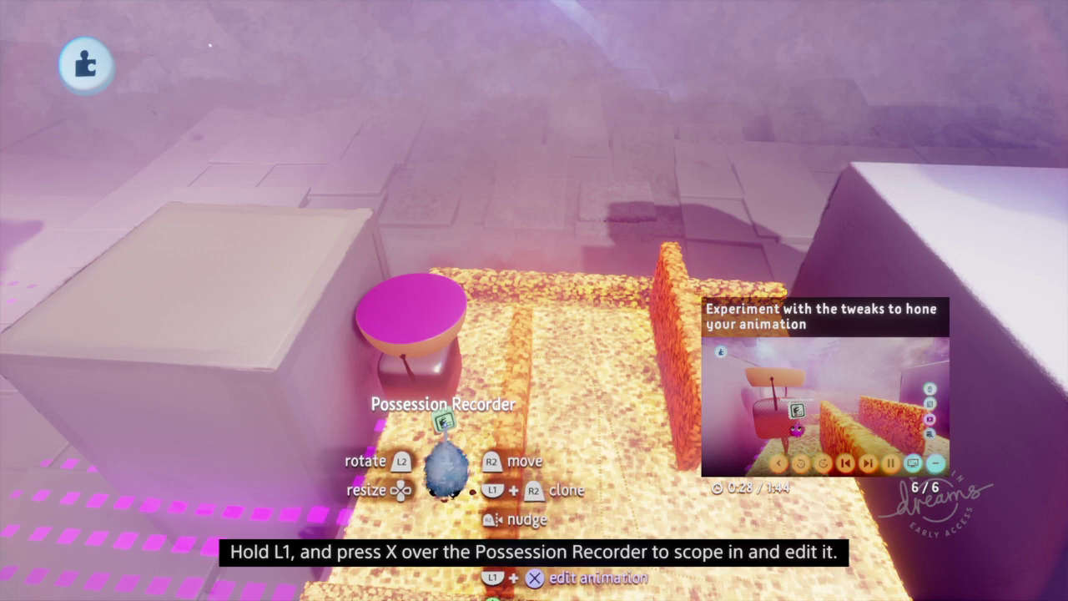
{"action": "left_click", "coordinate": [442, 475]}
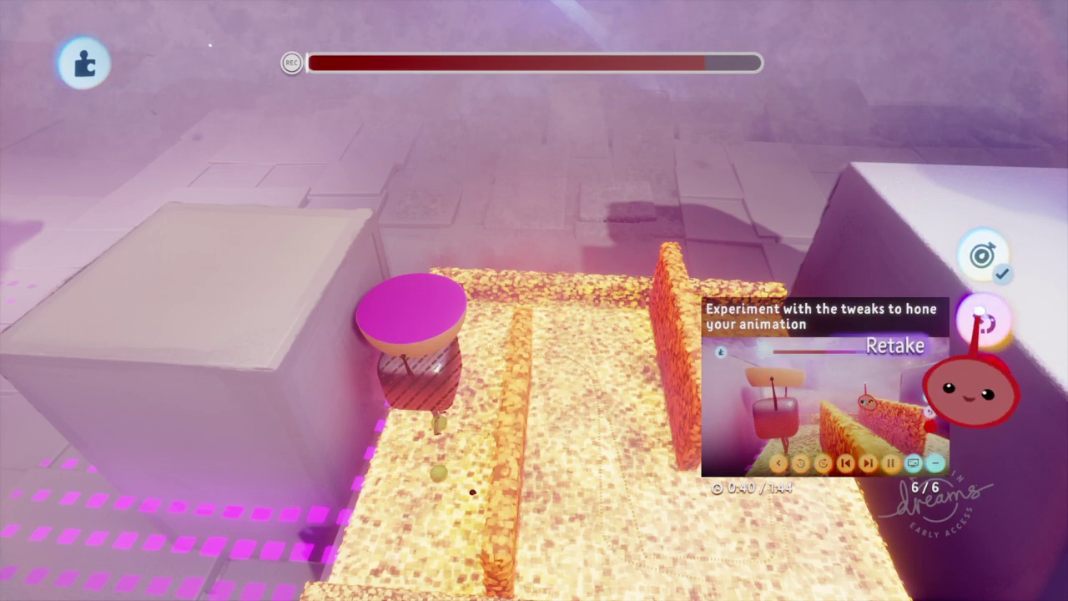
Step: Rewind the tutorial video on the recorder's tweaks by 10 seconds
{"action": "mouse_move", "coordinate": [715, 421]}
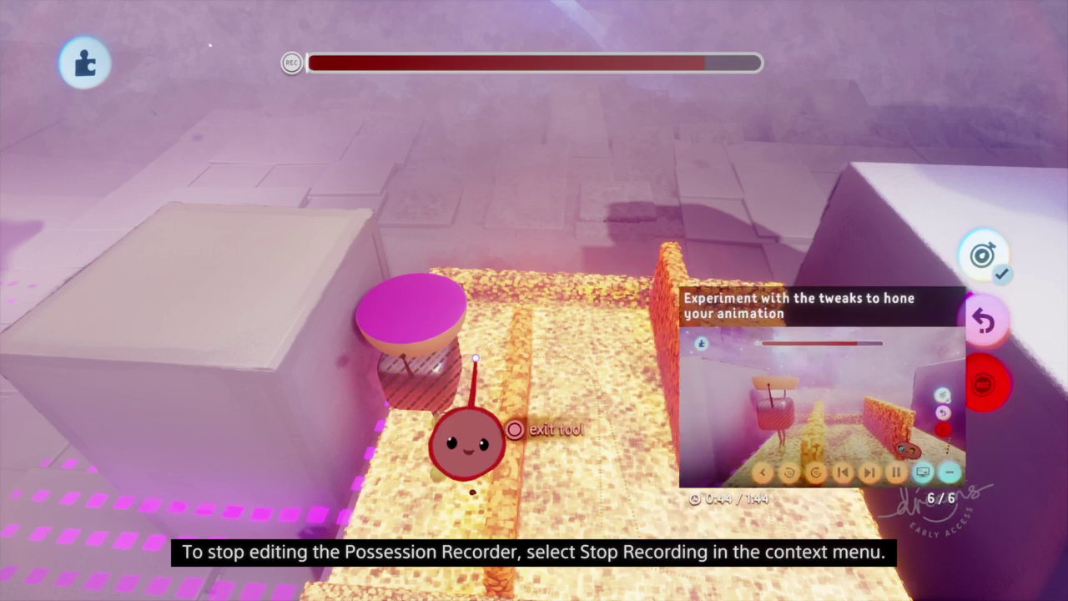
{"action": "mouse_move", "coordinate": [709, 450]}
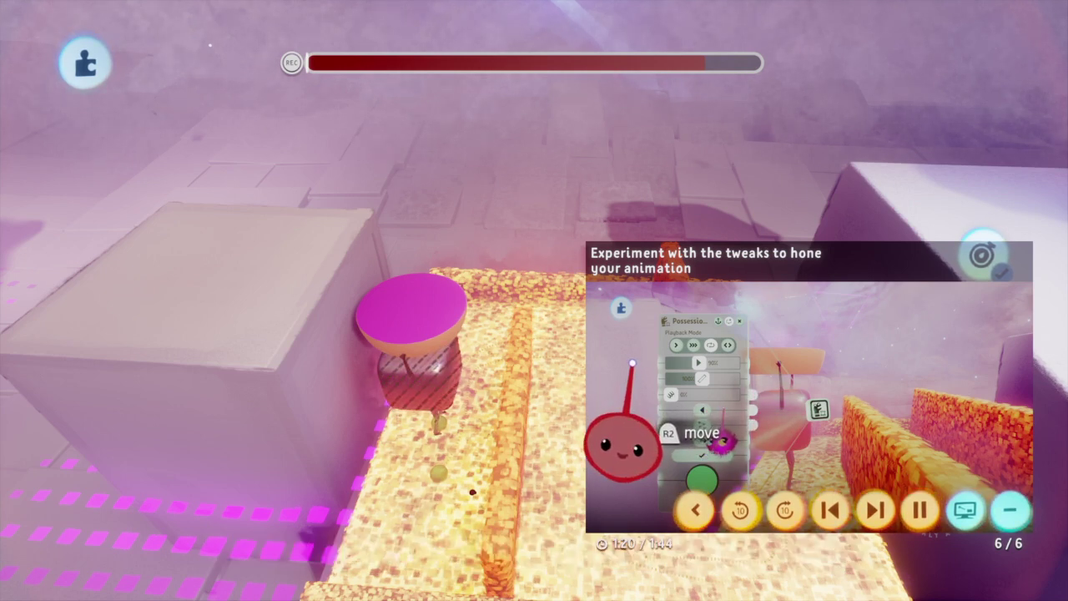
{"action": "left_click", "coordinate": [741, 512]}
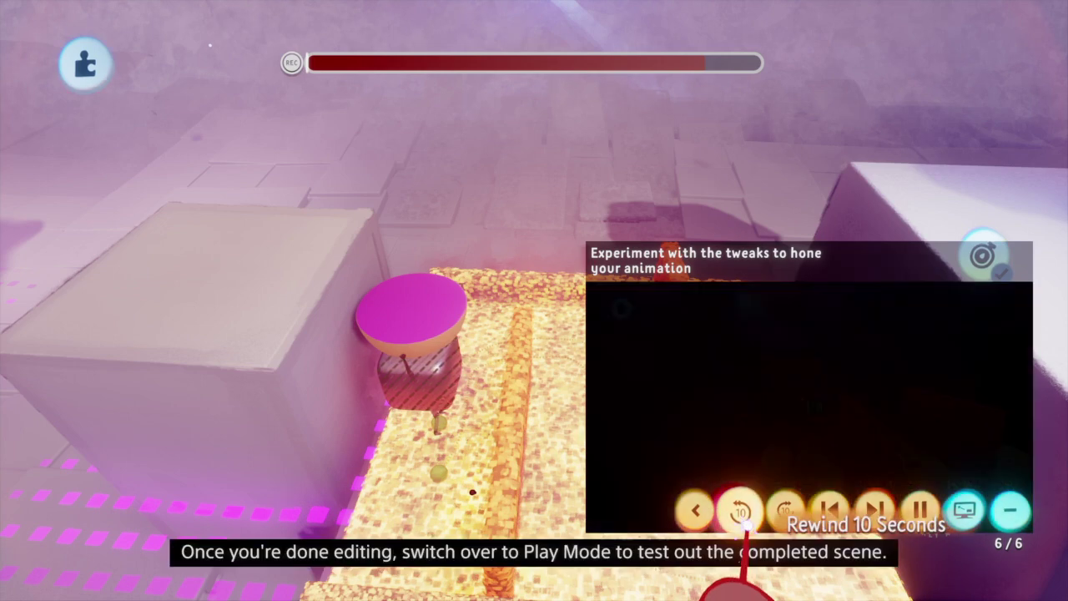